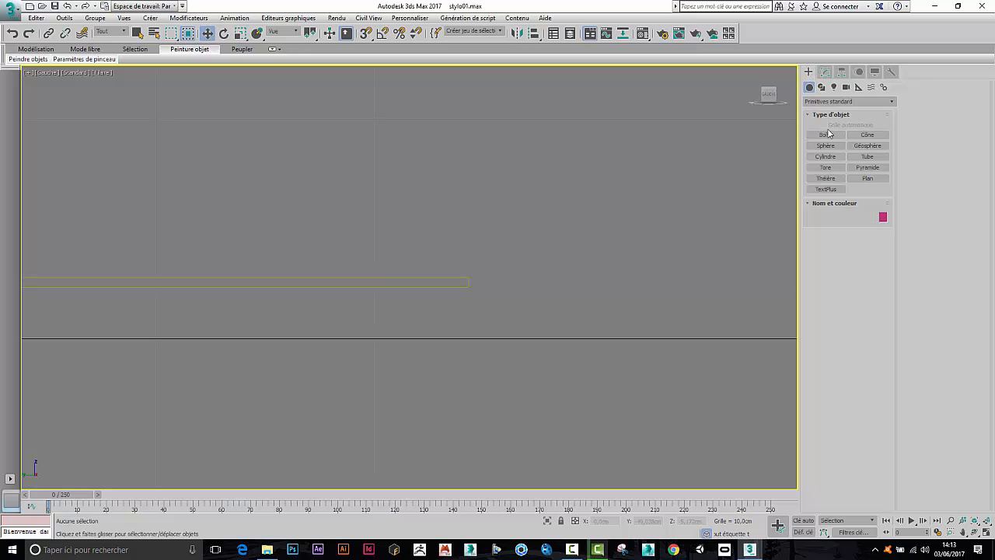
# - Start a line profile at the end of the ink tube, with a side about 1.86 cm high and a first notch about 0.5 cm deep
pyautogui.click(821, 88)
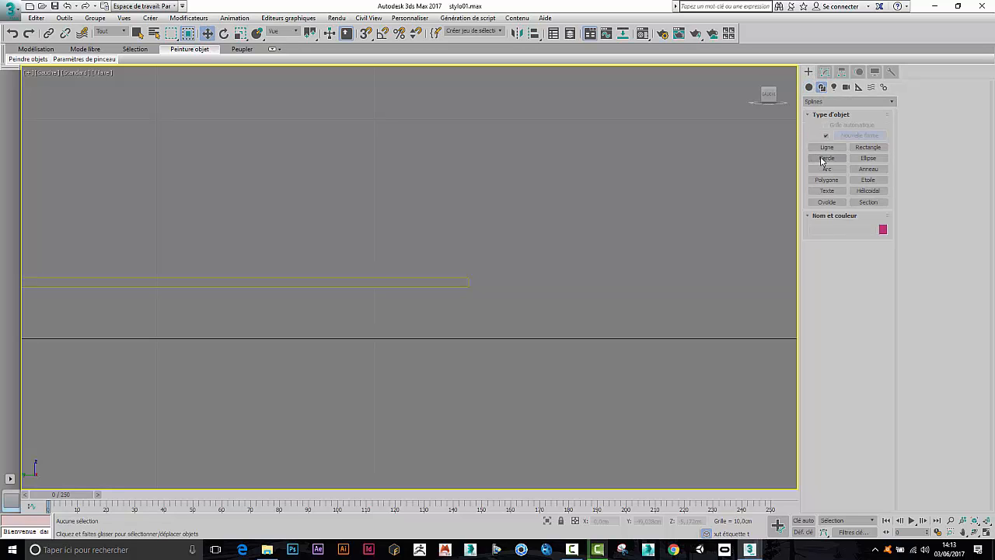
pyautogui.click(826, 147)
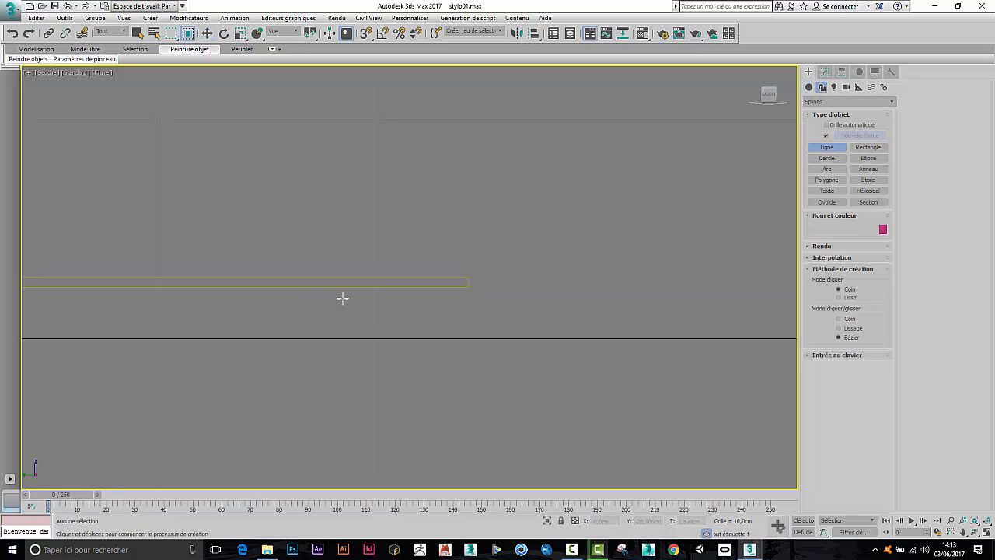
pyautogui.scroll(1, 353, 320)
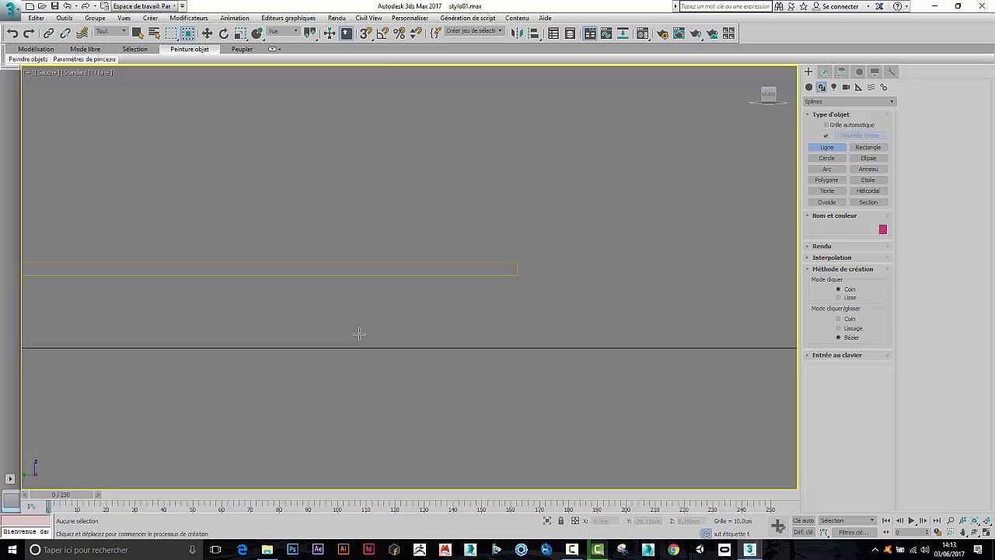
pyautogui.click(360, 334)
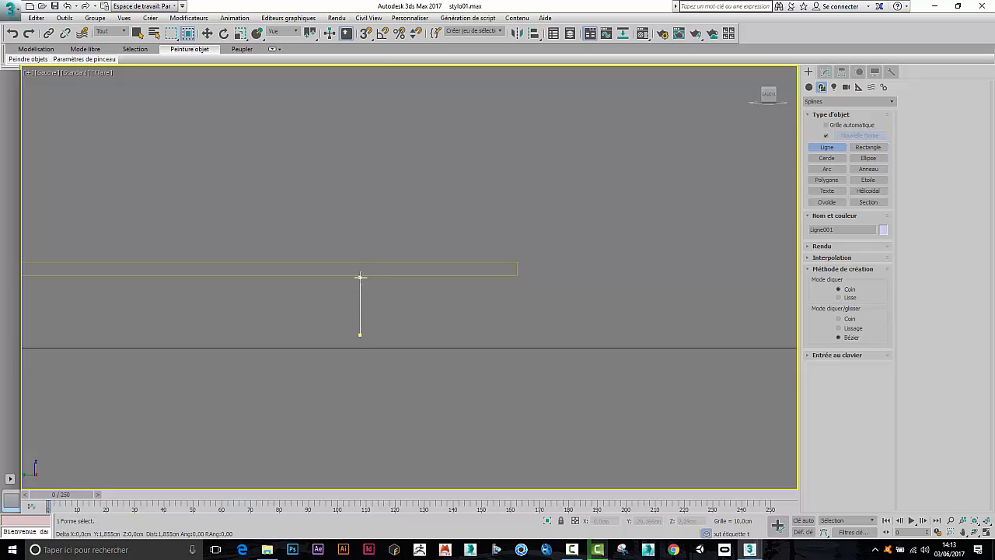
pyautogui.click(360, 276)
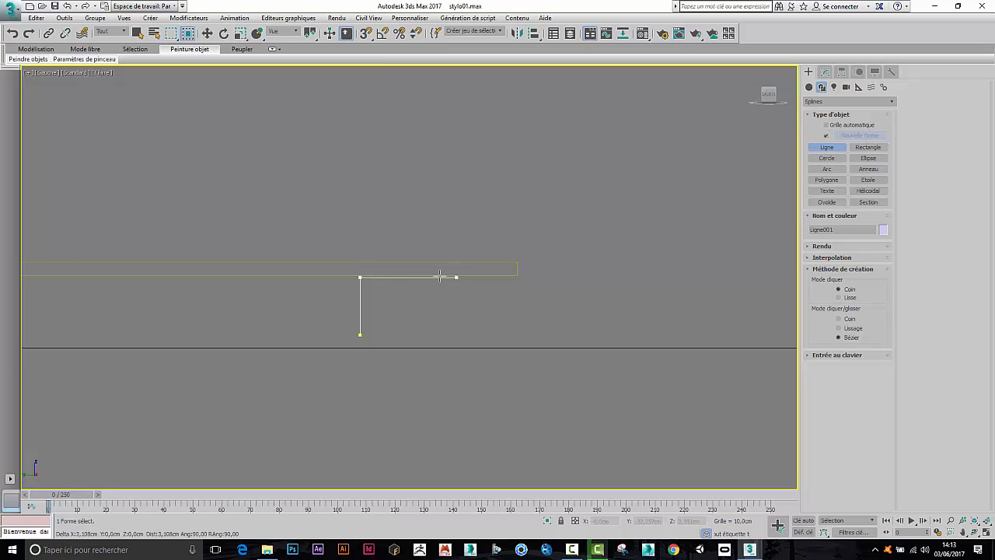
pyautogui.click(387, 277)
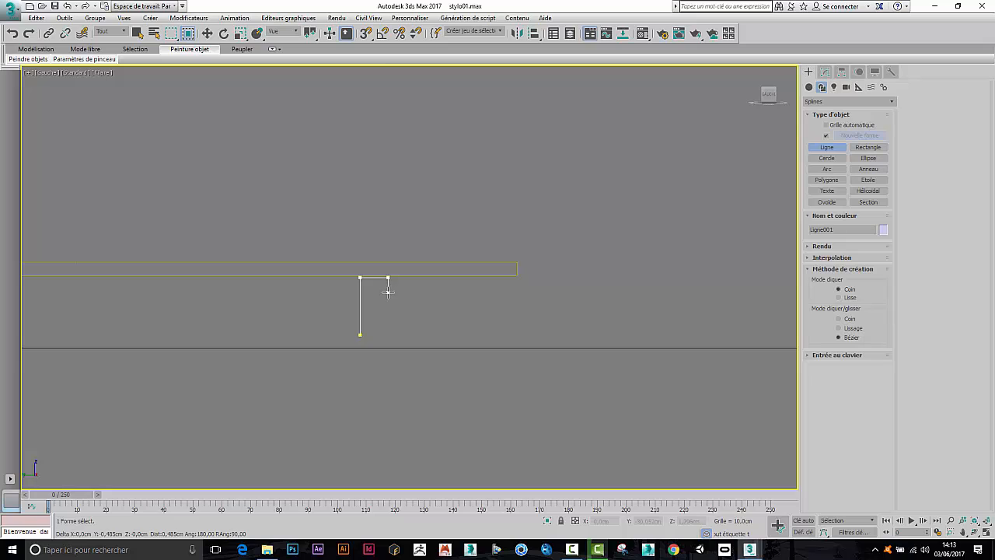
pyautogui.click(389, 293)
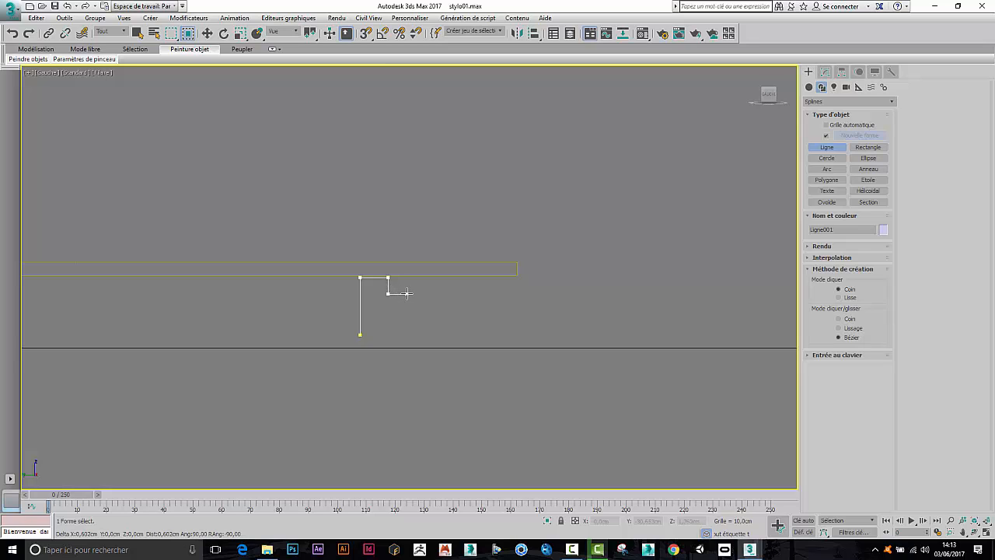
pyautogui.click(406, 293)
pyautogui.click(407, 277)
# - Continue the profile along the tube's lower wall with two more square notches about 0.5 cm deep, ending just past the tube's end
pyautogui.click(428, 278)
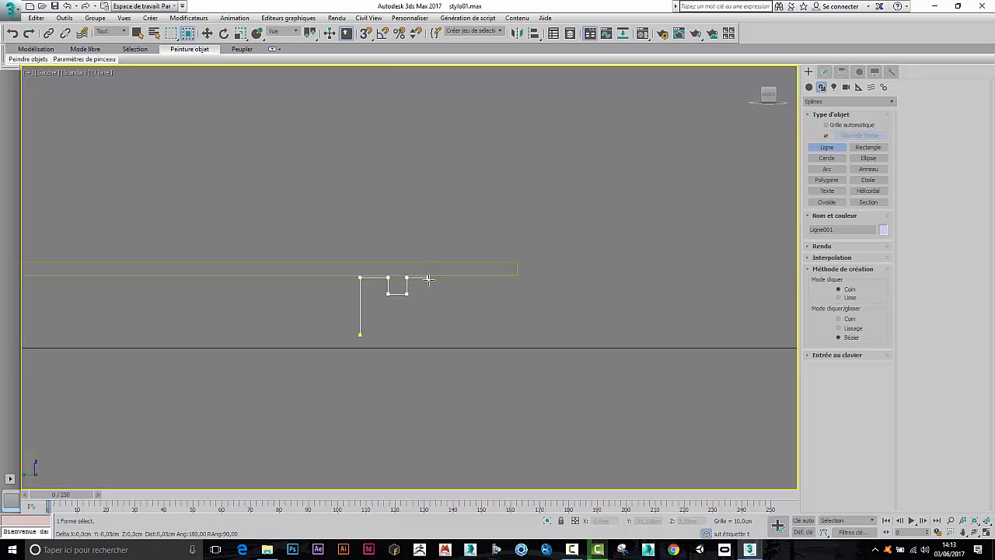
pyautogui.click(428, 293)
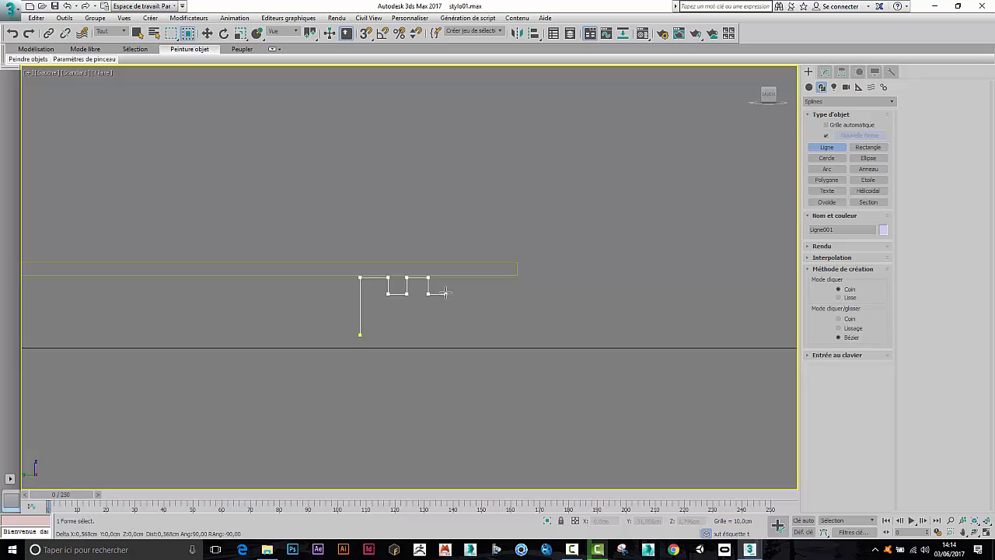
pyautogui.click(466, 293)
pyautogui.click(465, 277)
pyautogui.click(493, 278)
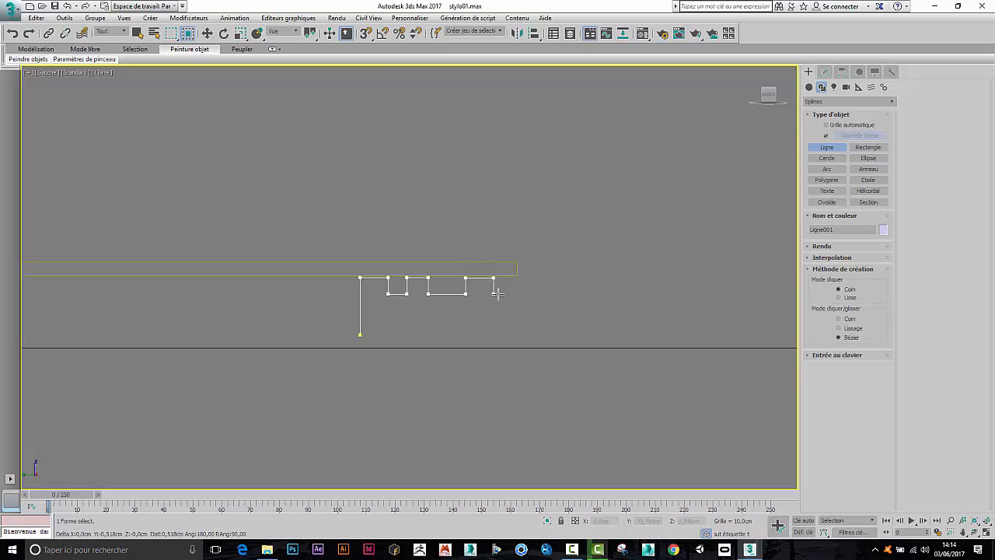
pyautogui.click(494, 294)
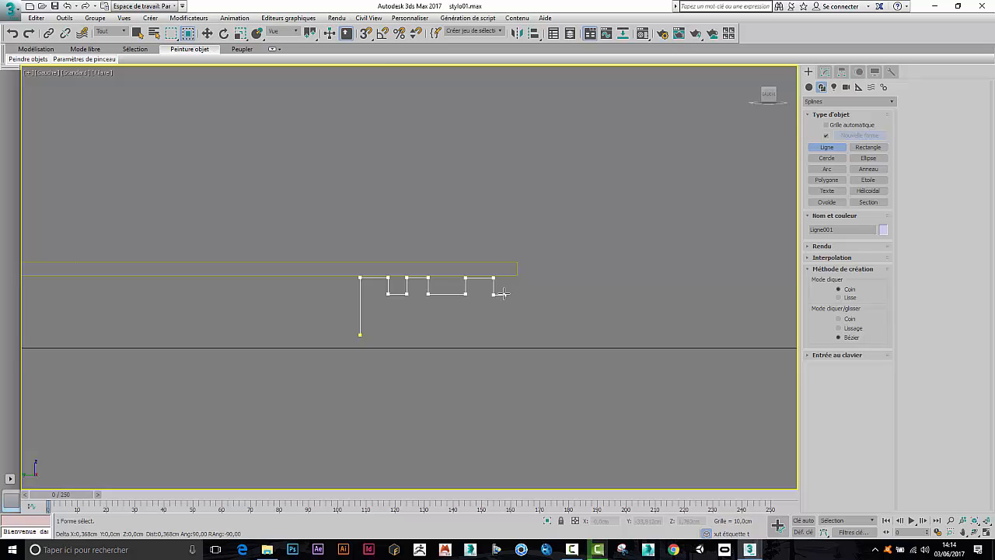
pyautogui.click(503, 294)
pyautogui.click(504, 278)
pyautogui.click(519, 276)
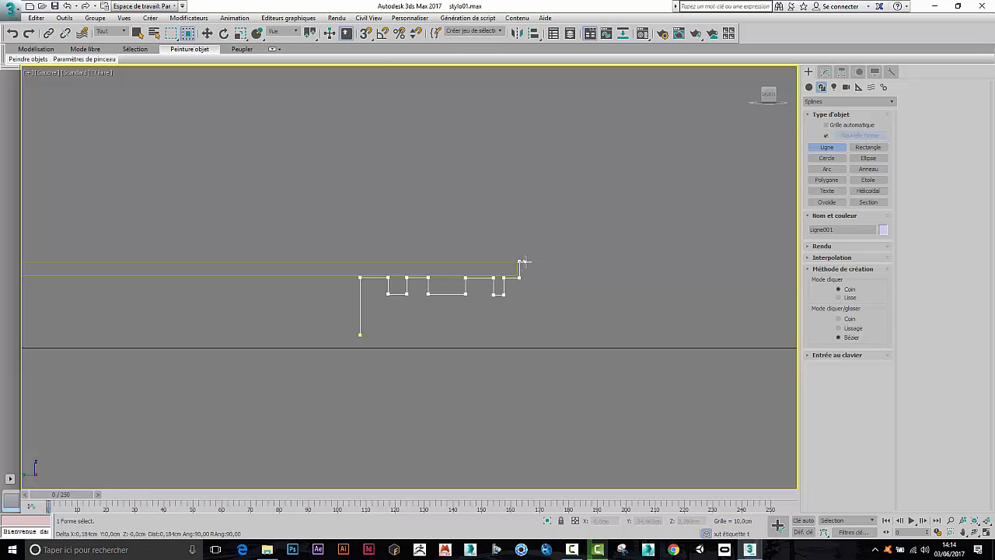
# - Add a lip rising over the tube's end, run its outer side down towards the axis, and close the spline at its start point
pyautogui.click(518, 262)
pyautogui.click(540, 261)
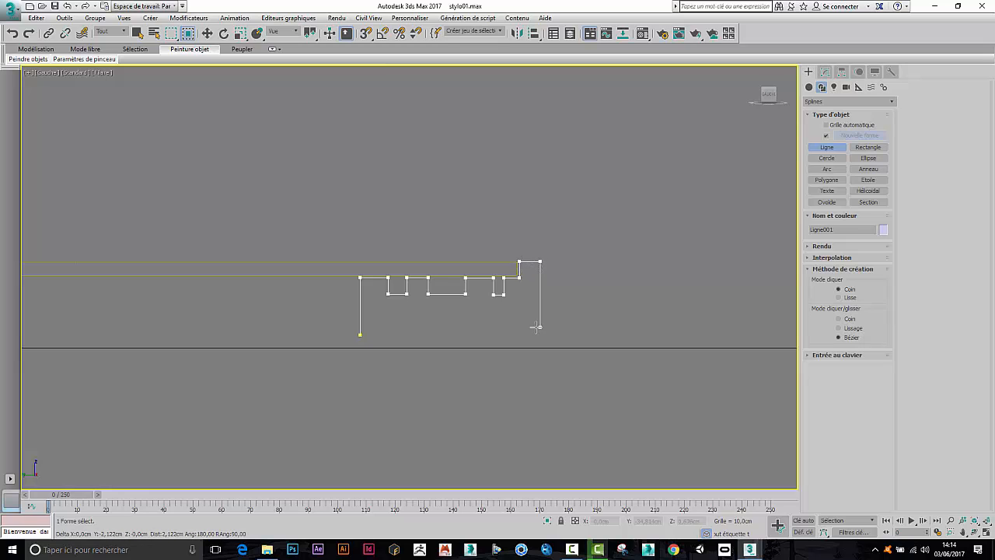
pyautogui.click(539, 331)
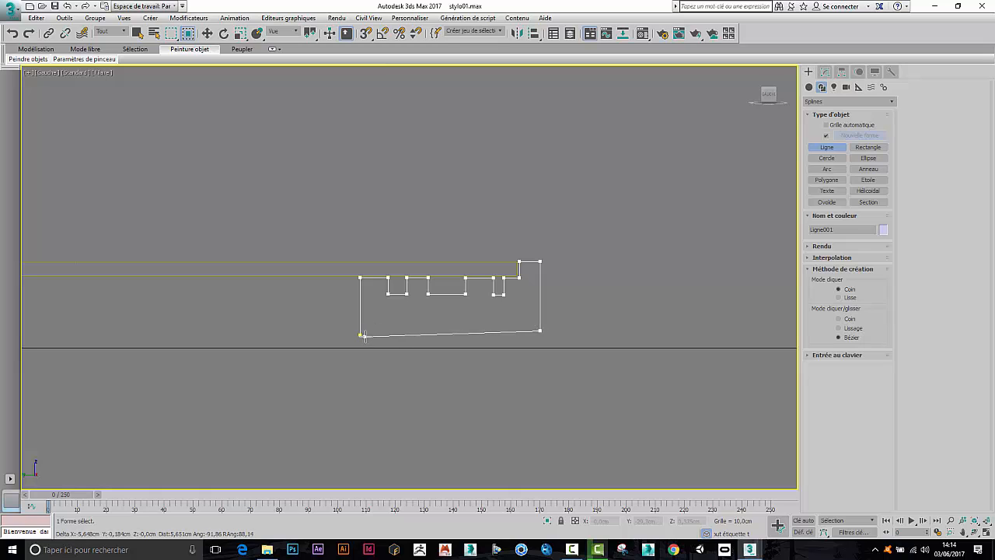
pyautogui.click(361, 335)
pyautogui.click(482, 310)
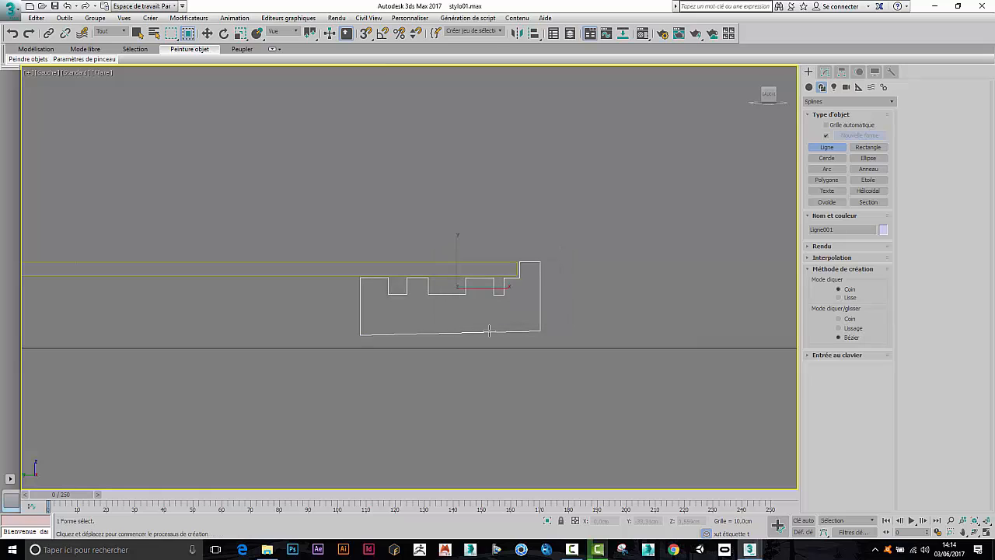
# - Rename the closed profile as bouchon_encre
pyautogui.moveTo(492, 318); pyautogui.dragTo(502, 227, button='middle')
pyautogui.scroll(2, 502, 226)
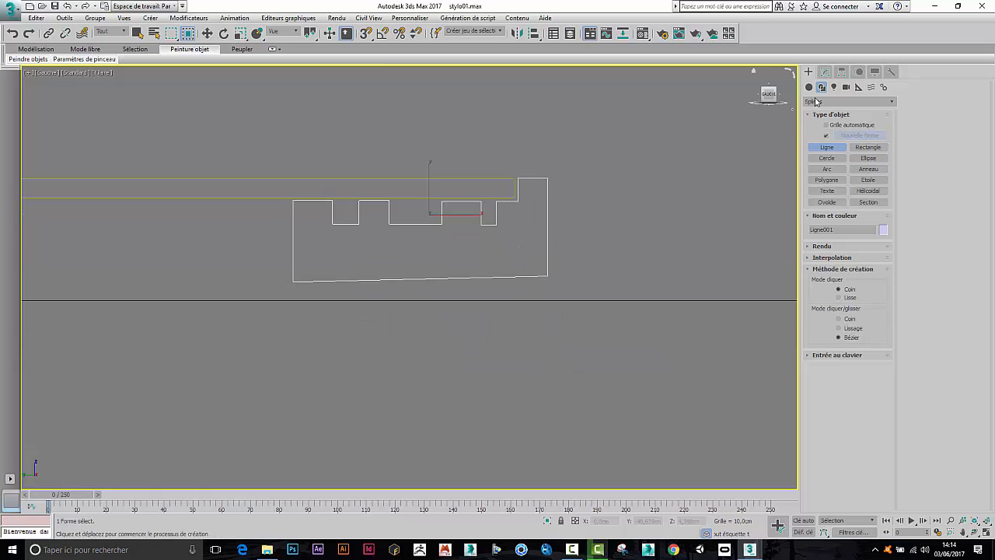
pyautogui.click(824, 72)
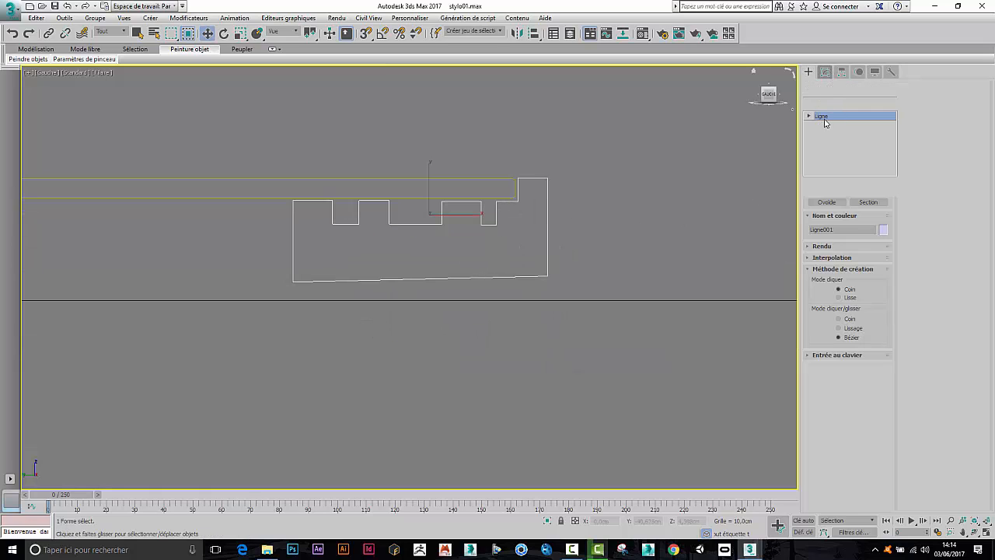
pyautogui.click(822, 117)
pyautogui.click(826, 87)
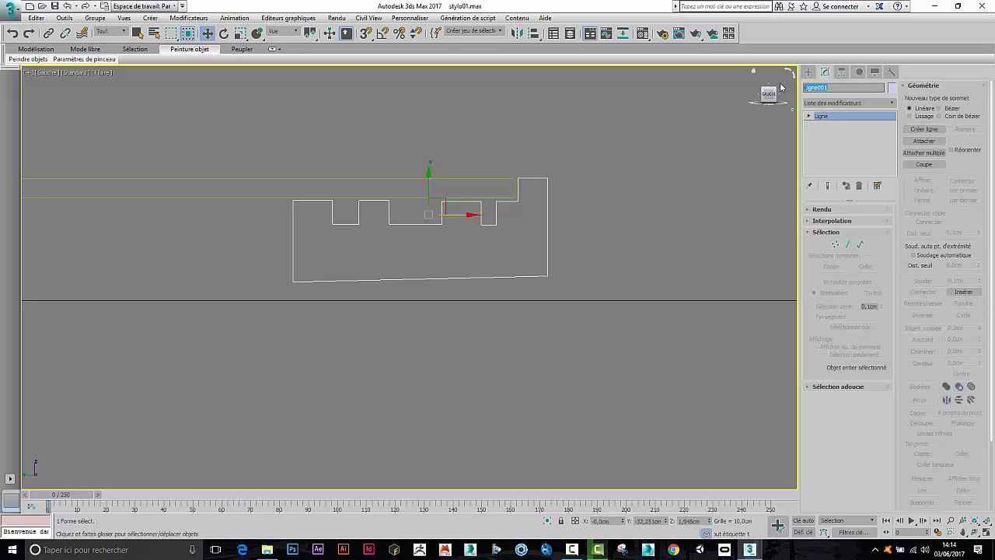
pyautogui.write('bouchon_encre')
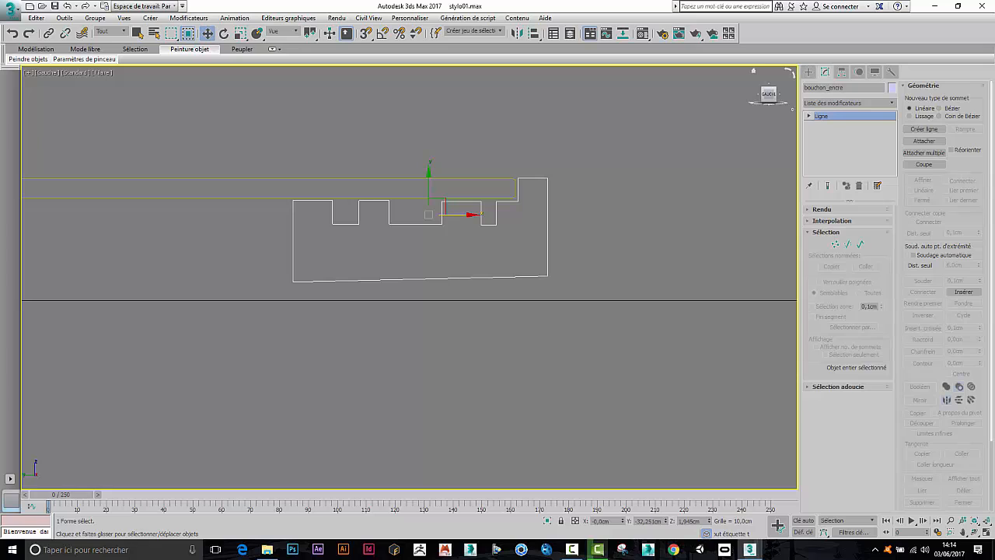
# - Shorten the plug by moving the left side and first notch vertices towards the lip, and widen the last notch on its left side
pyautogui.click(834, 244)
pyautogui.moveTo(397, 321); pyautogui.dragTo(395, 319)
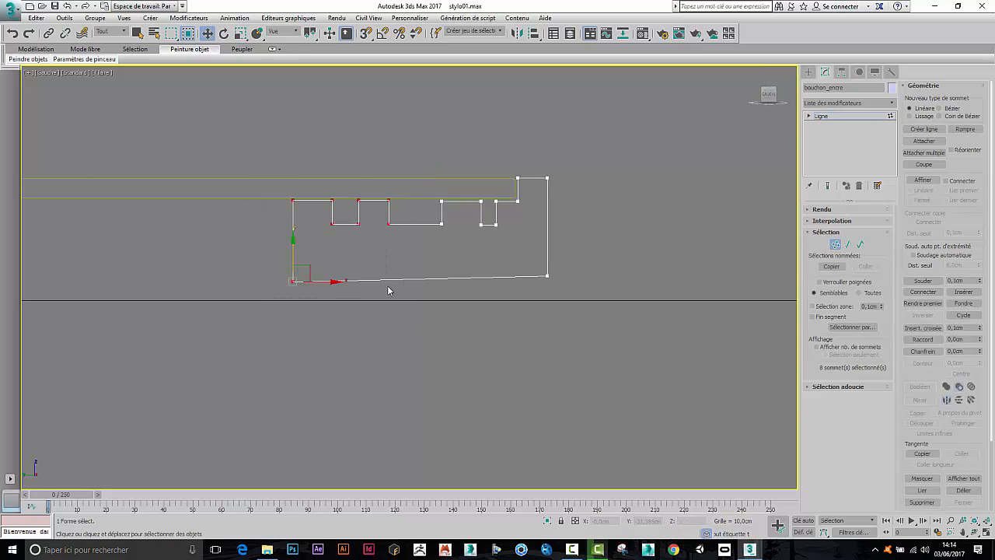
pyautogui.moveTo(328, 281); pyautogui.dragTo(358, 281)
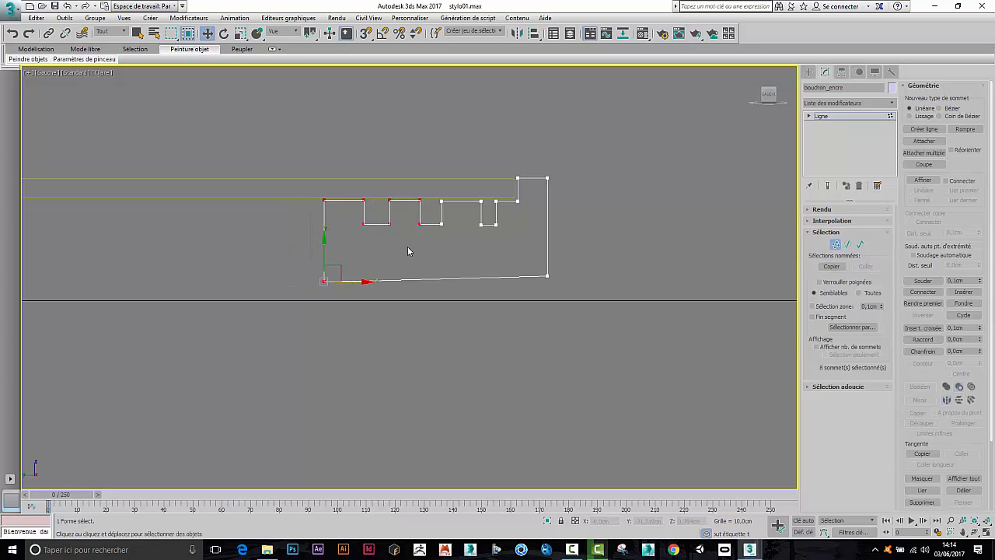
pyautogui.moveTo(466, 192); pyautogui.dragTo(484, 239)
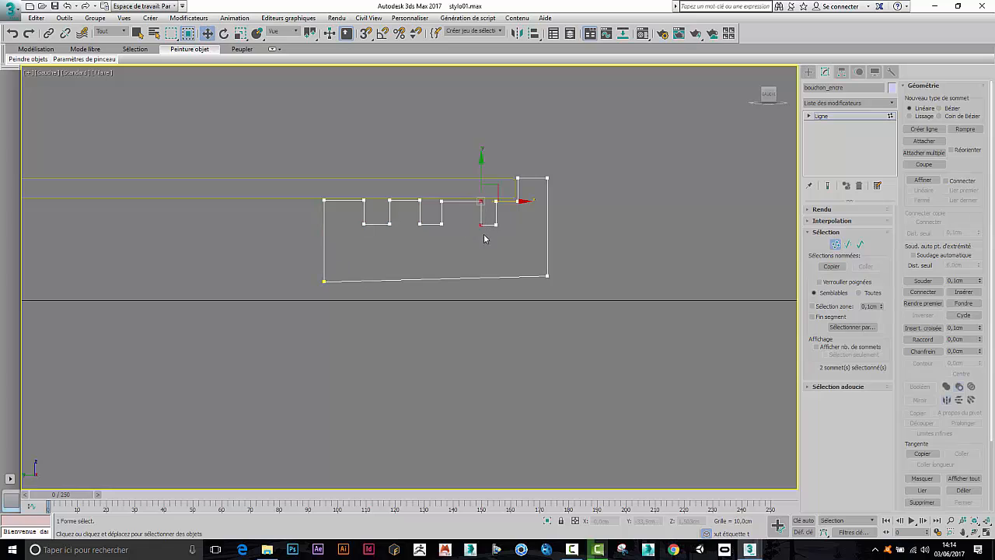
pyautogui.moveTo(509, 202); pyautogui.dragTo(498, 202)
# - Raise the upper vertices between the profile's left end and the last notch so they sit against the tube's lower wall
pyautogui.scroll(4, 402, 195)
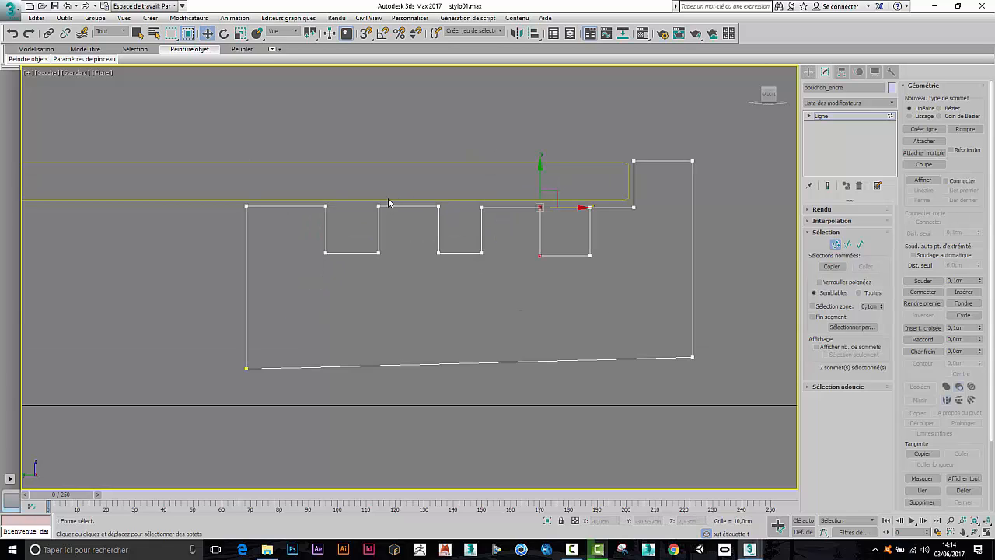
pyautogui.moveTo(216, 184); pyautogui.dragTo(550, 218)
pyautogui.moveTo(542, 178); pyautogui.dragTo(542, 176)
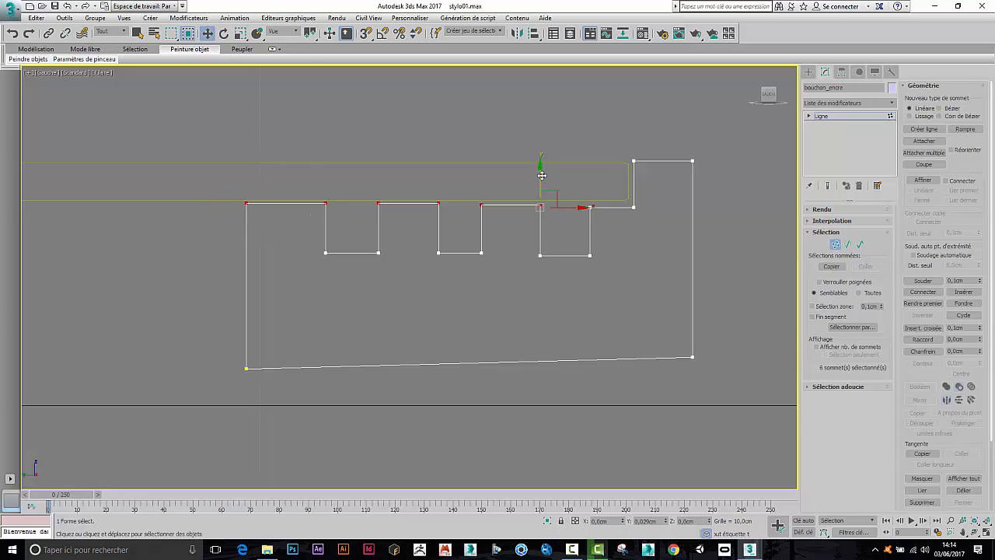
pyautogui.moveTo(465, 192); pyautogui.dragTo(550, 218)
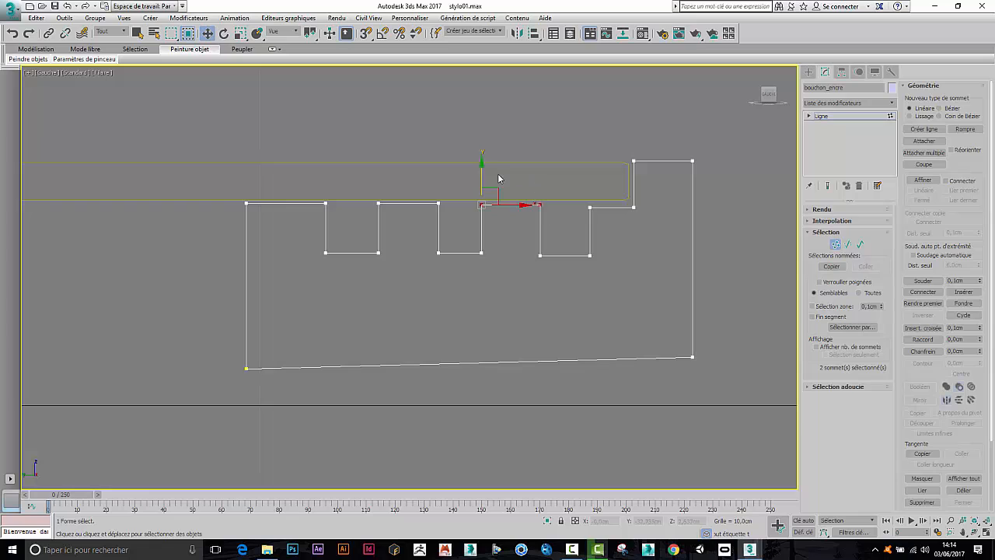
pyautogui.moveTo(481, 179); pyautogui.dragTo(480, 175)
pyautogui.click(563, 275)
# - Lower the profile's two bottom vertices towards the axis and align the right one so the bottom edge is horizontal
pyautogui.moveTo(599, 274); pyautogui.dragTo(549, 270, button='middle')
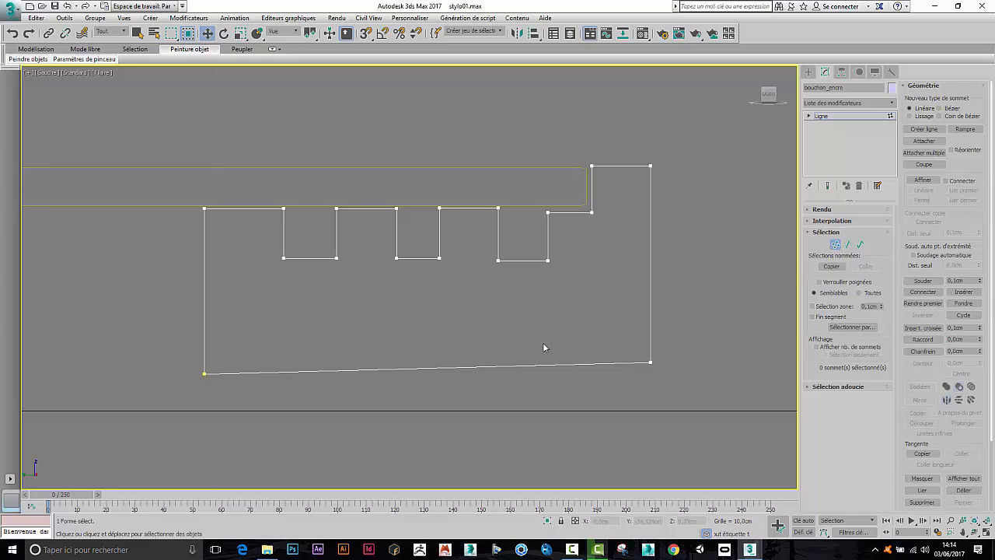
pyautogui.moveTo(155, 343); pyautogui.dragTo(793, 419)
pyautogui.moveTo(205, 345); pyautogui.dragTo(201, 366)
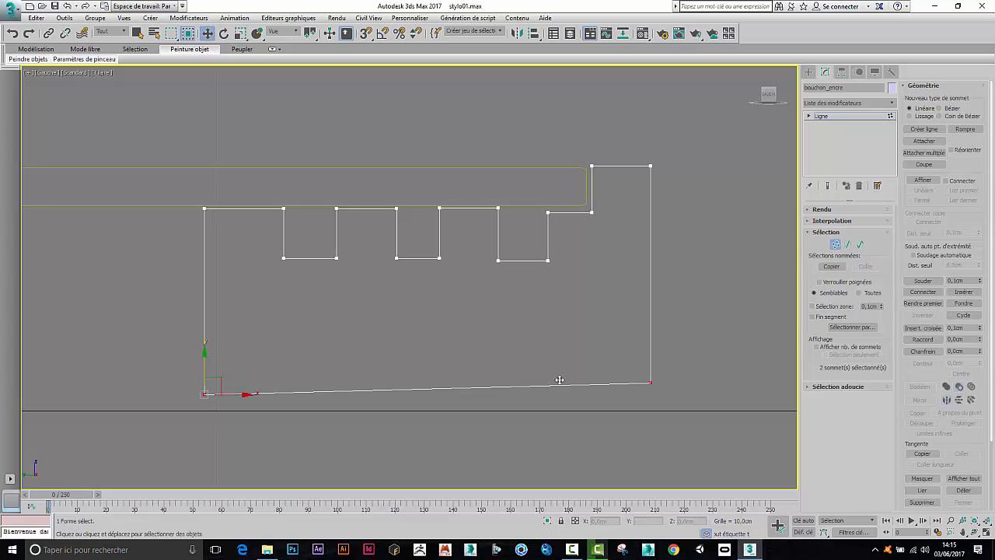
pyautogui.moveTo(600, 358); pyautogui.dragTo(776, 464)
pyautogui.moveTo(650, 352)
pyautogui.mouseDown()
pyautogui.moveTo(647, 368)
pyautogui.moveTo(639, 366)
pyautogui.mouseUp()
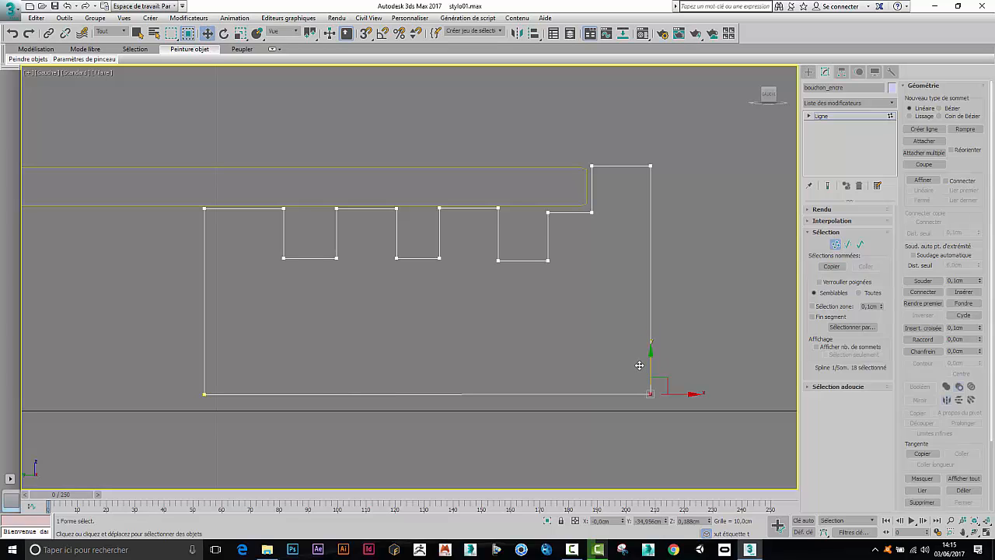
pyautogui.click(663, 359)
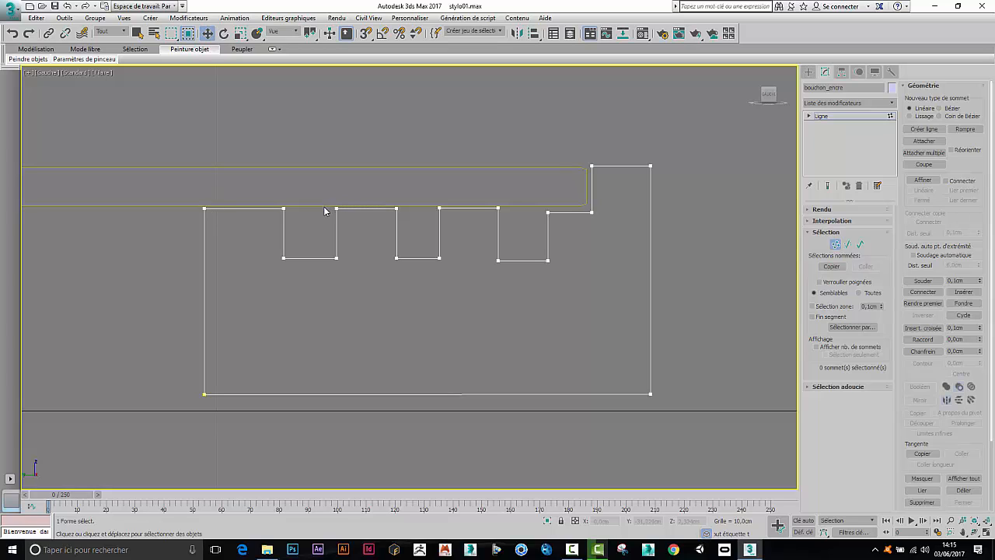
# - Slope the right walls of the first two notches and the left wall of the first notch outward by moving their upper vertices
pyautogui.moveTo(327, 209); pyautogui.dragTo(362, 218)
pyautogui.keyDown('ctrl'); pyautogui.click(440, 208); pyautogui.keyUp('ctrl')
pyautogui.moveTo(468, 209); pyautogui.dragTo(488, 210)
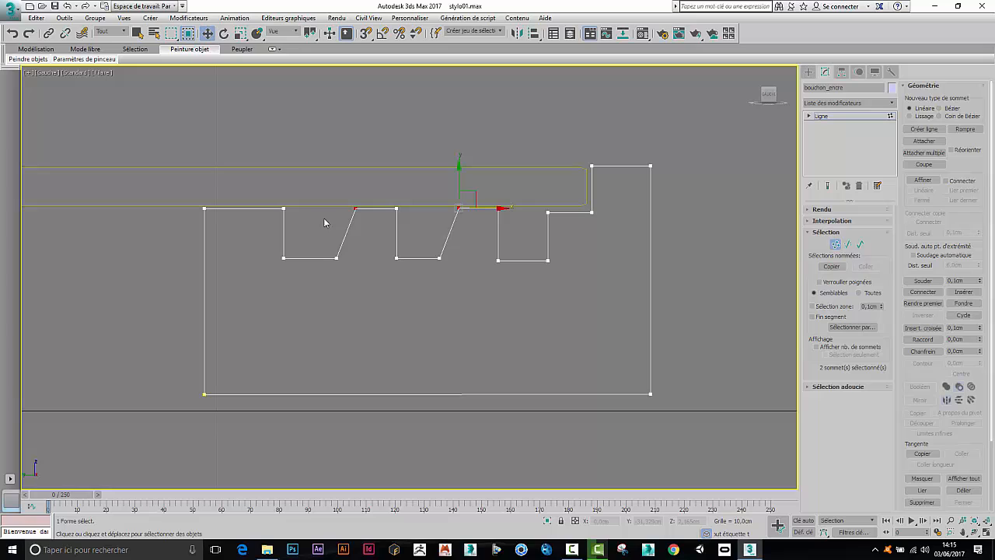
pyautogui.click(284, 207)
pyautogui.moveTo(306, 215); pyautogui.dragTo(290, 215)
# - Raise the two vertices between the last notch and the lip to the level of the tube's lower wall
pyautogui.moveTo(555, 281); pyautogui.dragTo(563, 287, button='middle')
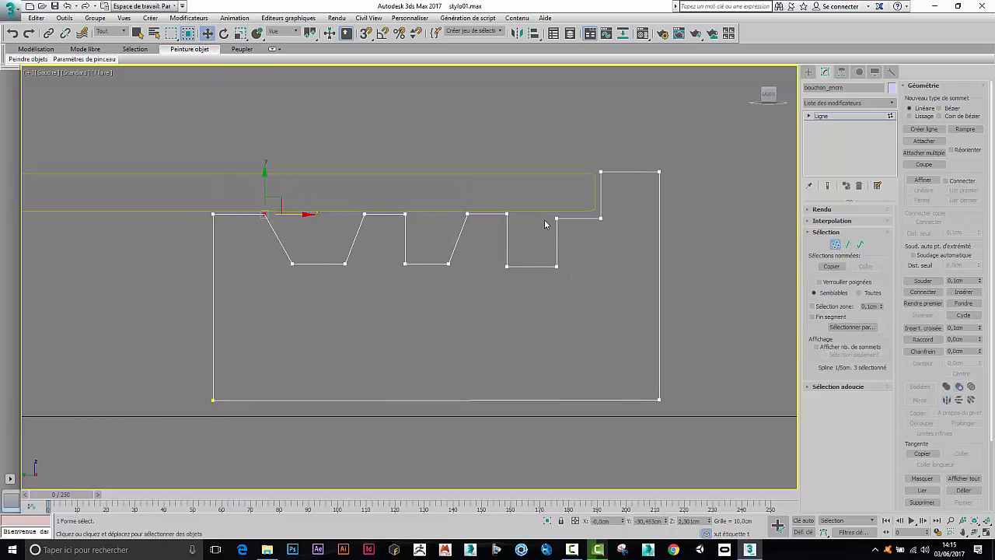
pyautogui.moveTo(552, 218); pyautogui.dragTo(613, 229)
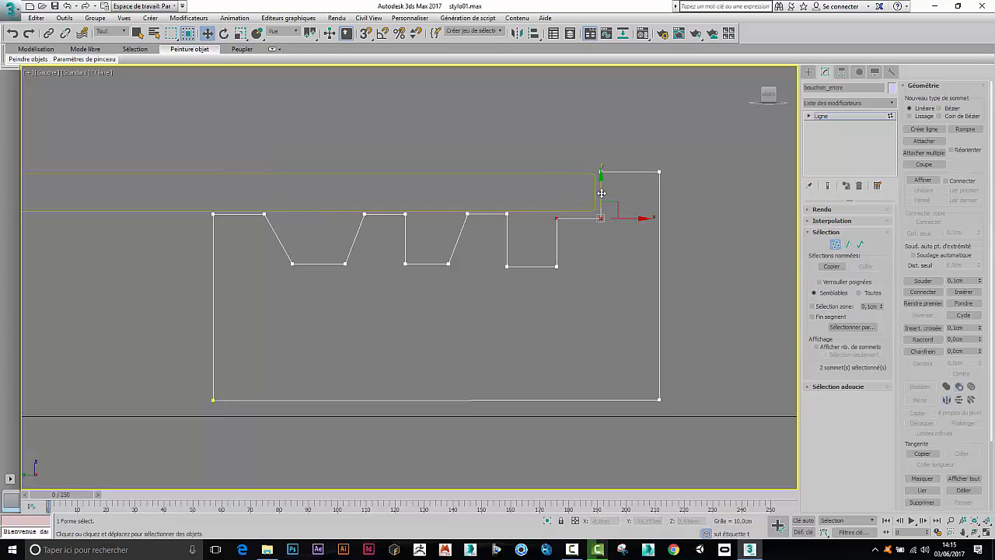
pyautogui.moveTo(602, 191); pyautogui.dragTo(598, 188)
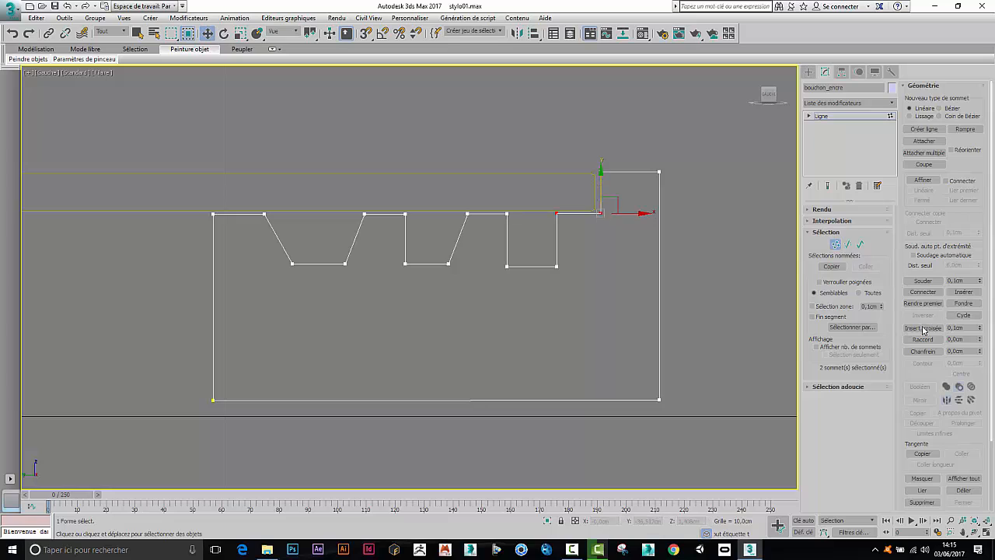
# - Chamfer the bouchon_encre profile's upper-left corner and the bottom corners of its notches
pyautogui.click(922, 350)
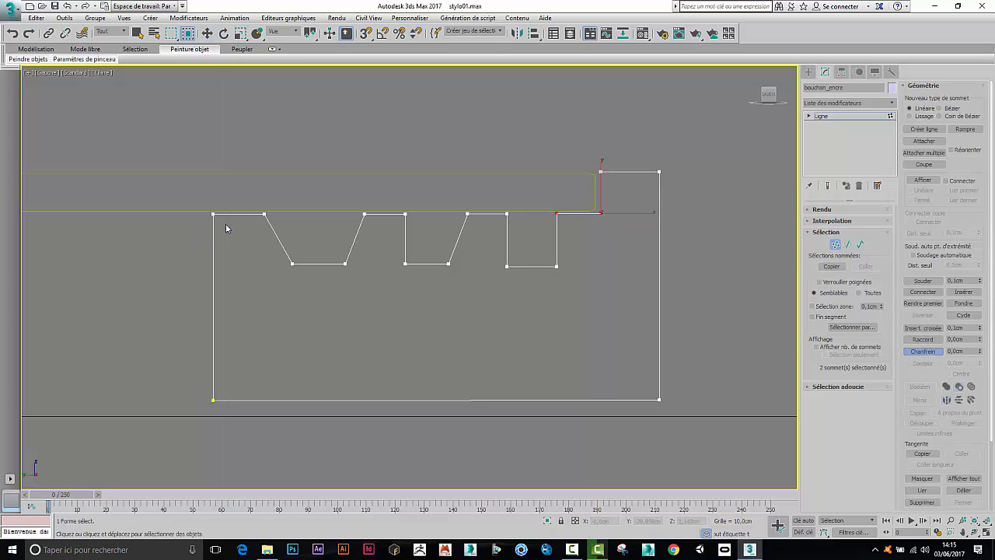
pyautogui.moveTo(212, 215); pyautogui.dragTo(217, 202)
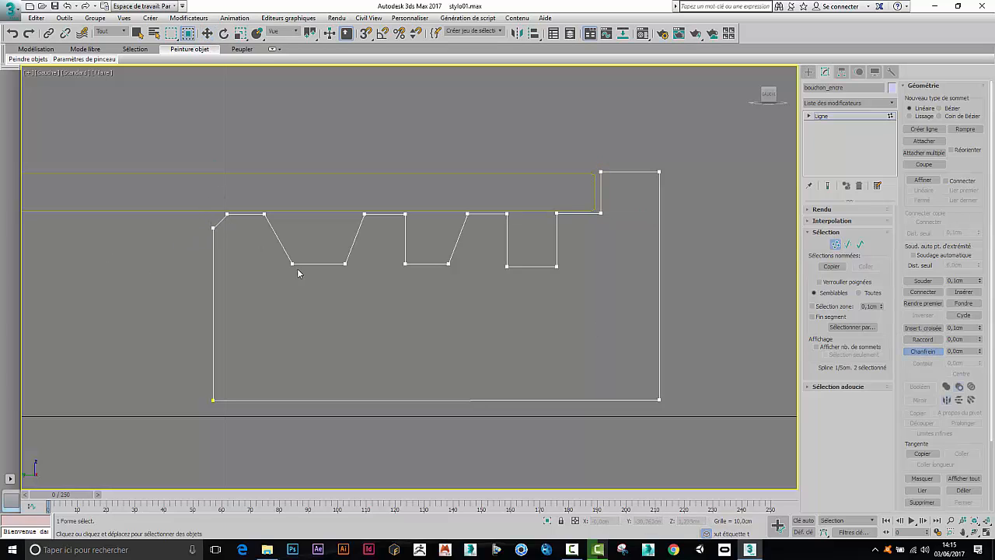
pyautogui.moveTo(292, 258); pyautogui.dragTo(606, 287)
pyautogui.click(557, 266)
pyautogui.moveTo(568, 289); pyautogui.dragTo(556, 261)
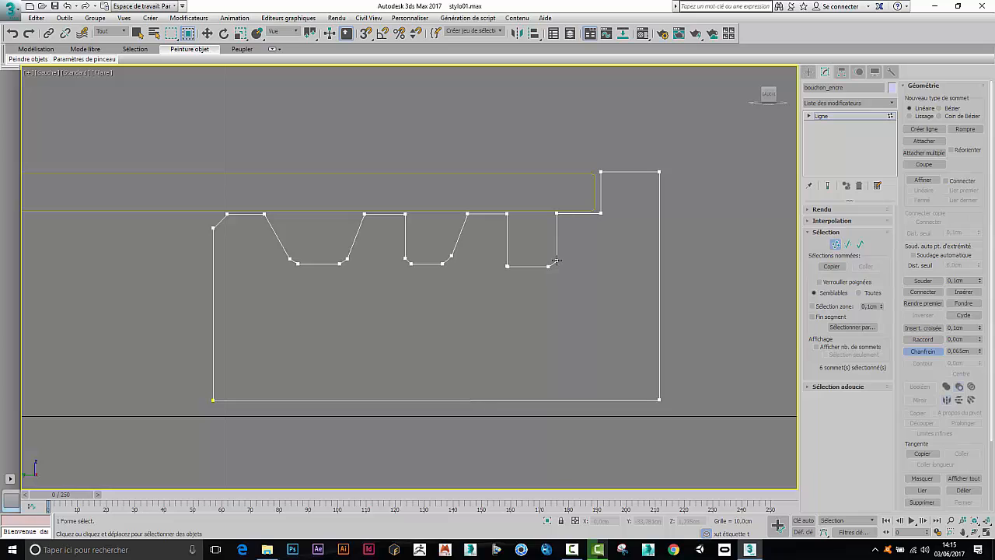
# - Fillet the upper corners of the plug profile's notches and the corners of its end lip
pyautogui.click(923, 339)
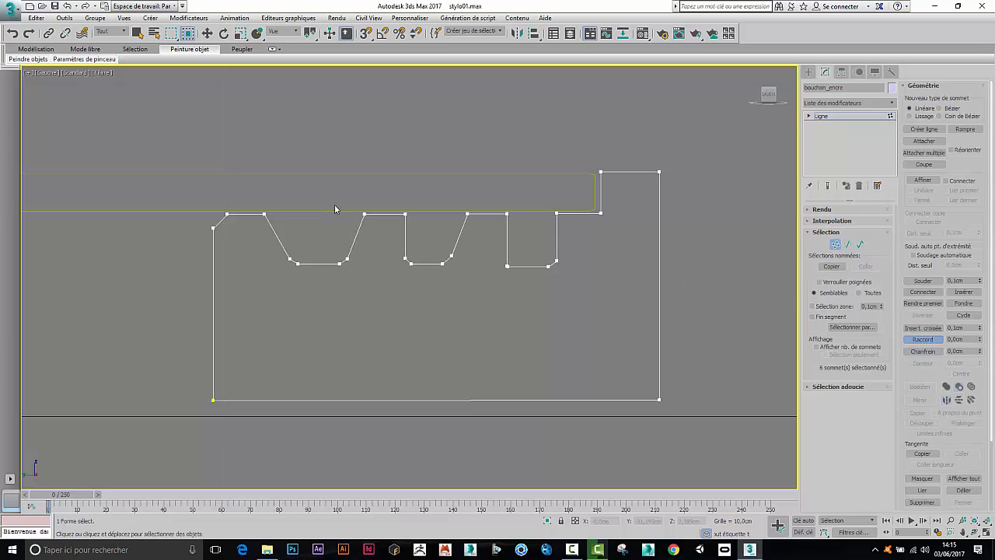
pyautogui.moveTo(335, 209); pyautogui.dragTo(604, 160)
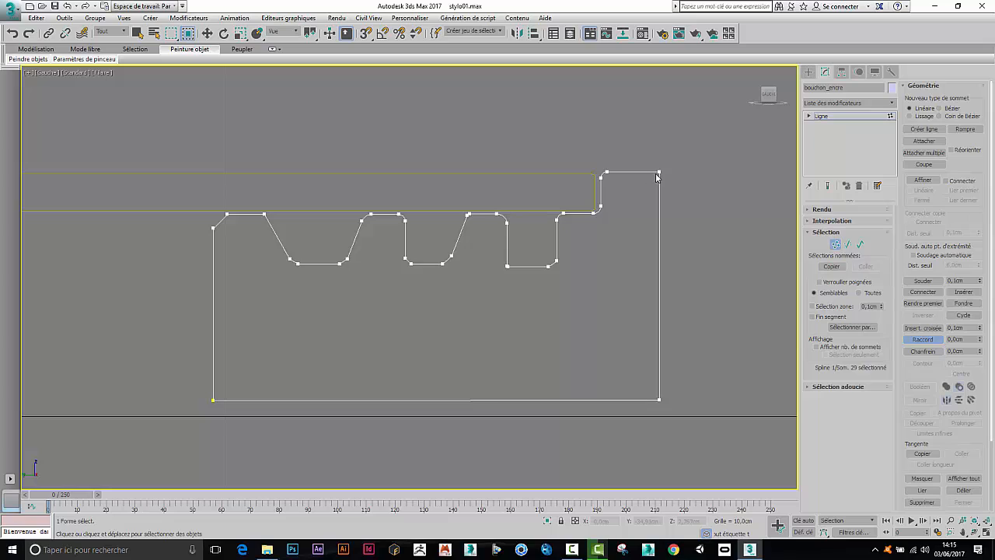
pyautogui.moveTo(660, 172); pyautogui.dragTo(661, 159)
# - Chamfer the plug profile's two bottom corners near the axis and leave vertex editing
pyautogui.click(922, 351)
pyautogui.moveTo(736, 432); pyautogui.dragTo(734, 430)
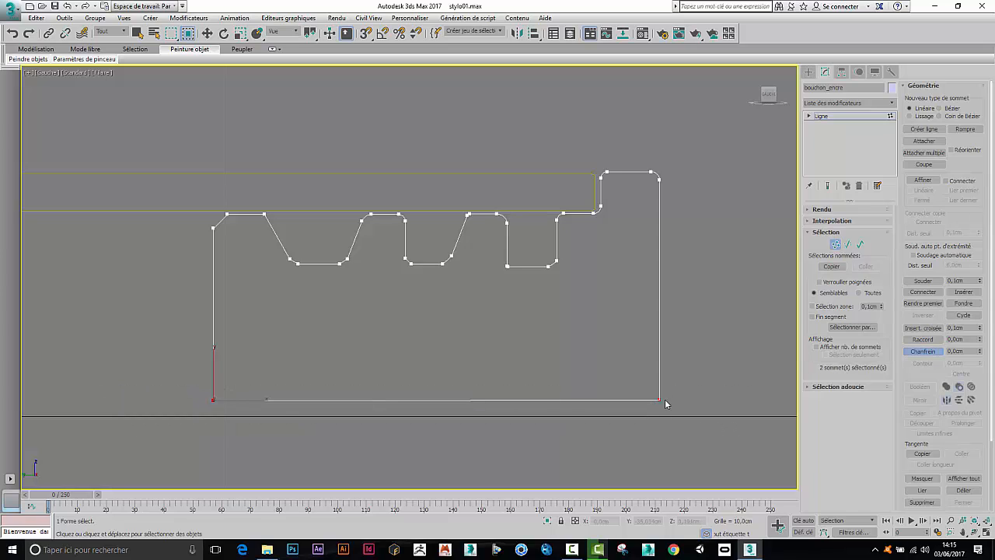
pyautogui.moveTo(660, 399); pyautogui.dragTo(659, 390)
pyautogui.moveTo(604, 345); pyautogui.dragTo(601, 272, button='middle')
pyautogui.scroll(-2, 606, 283)
pyautogui.click(835, 248)
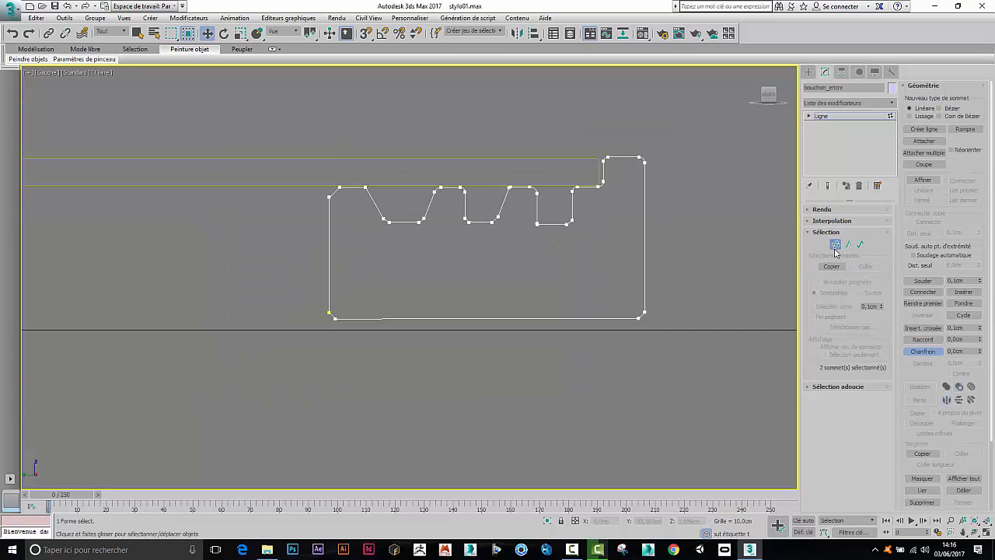
pyautogui.click(835, 245)
# - Move only the pivot of bouchon_encre onto the pen's axis by setting its Z position to 0
pyautogui.scroll(-3, 492, 268)
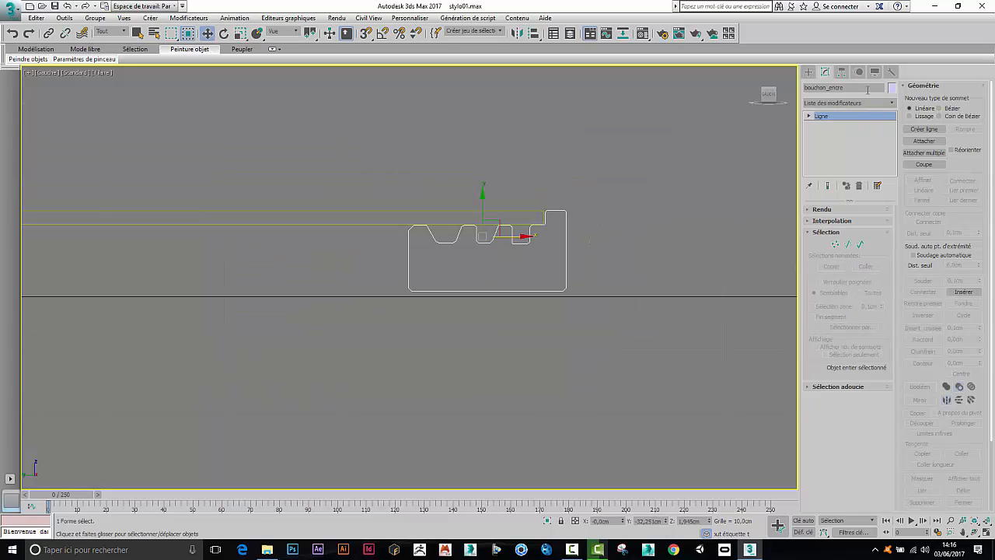
pyautogui.click(841, 71)
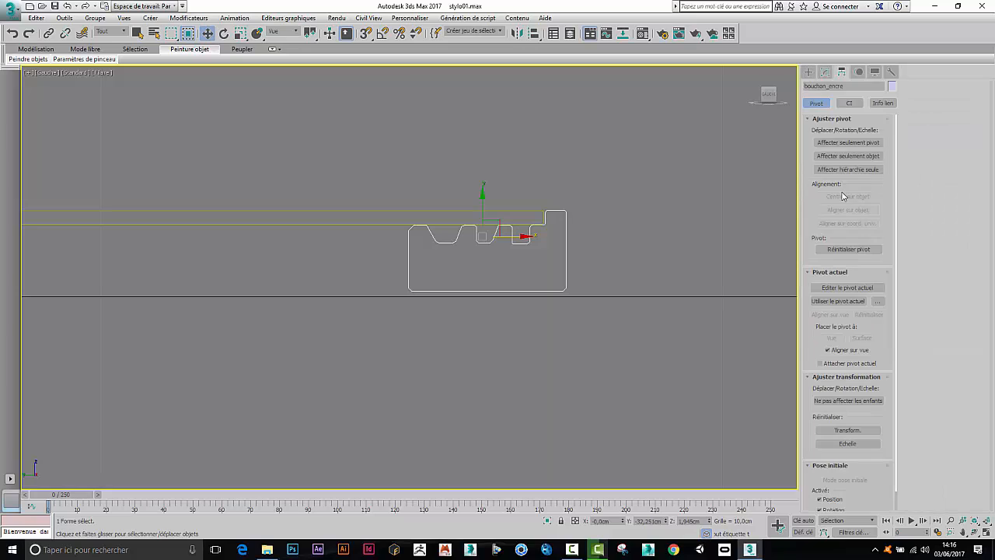
pyautogui.click(848, 144)
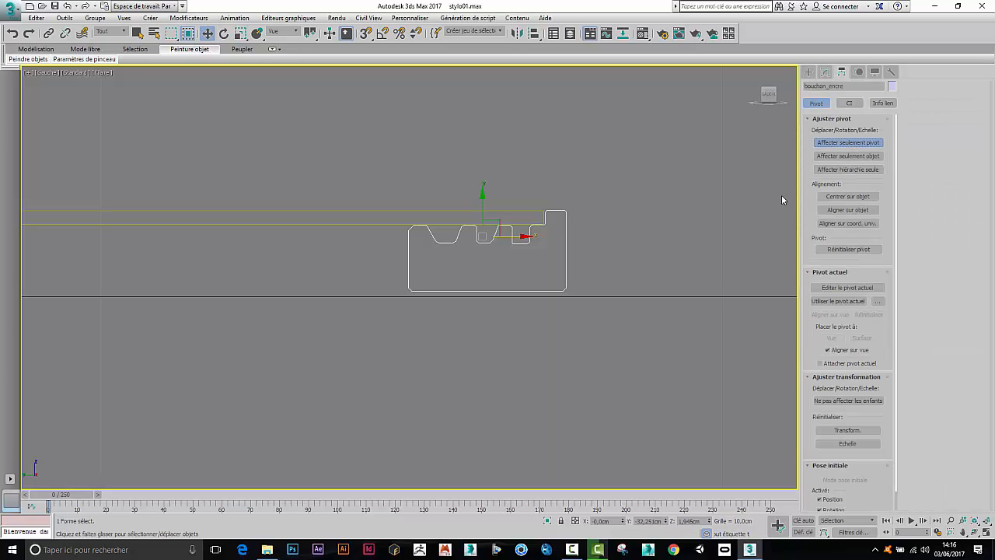
pyautogui.rightClick(664, 375)
pyautogui.rightClick(709, 522)
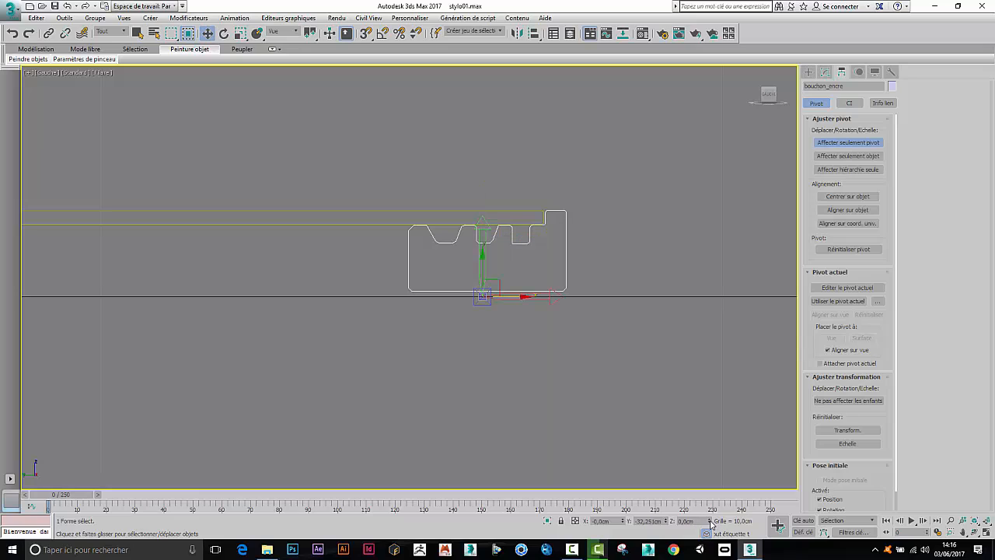
pyautogui.click(808, 71)
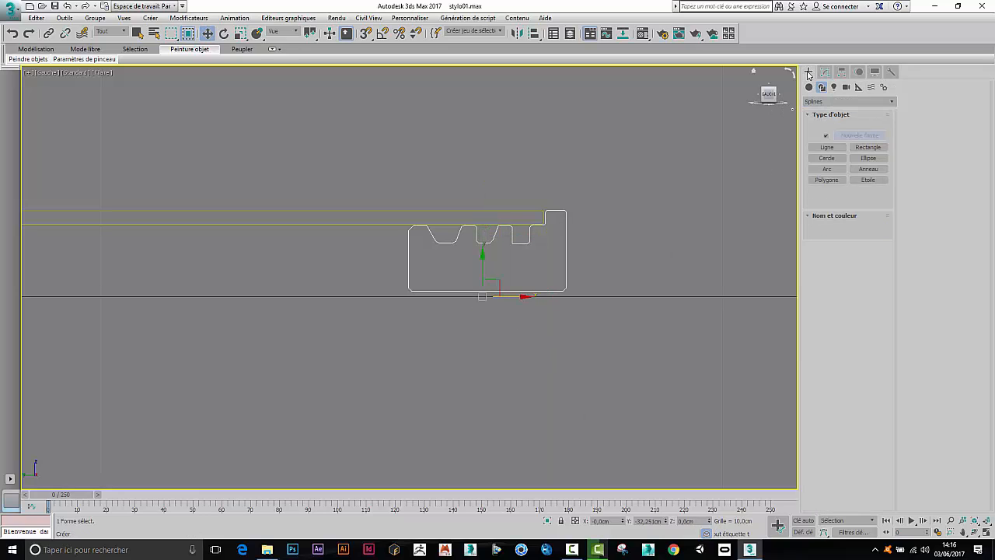
# - Apply a Révolution modifier to bouchon_encre and set its axis to Z 0 so the plug revolves around the pen's centre line
pyautogui.click(825, 71)
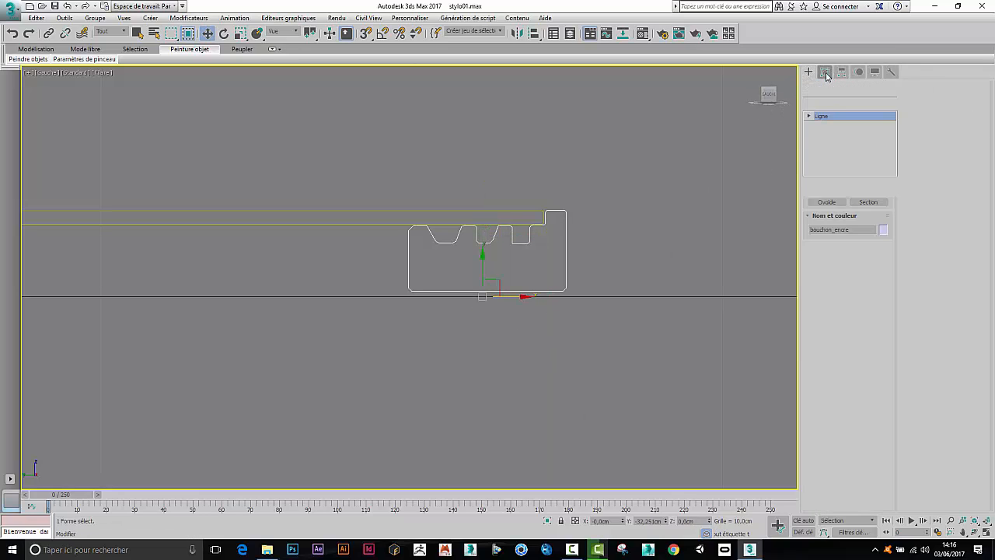
pyautogui.rightClick(844, 121)
pyautogui.click(867, 122)
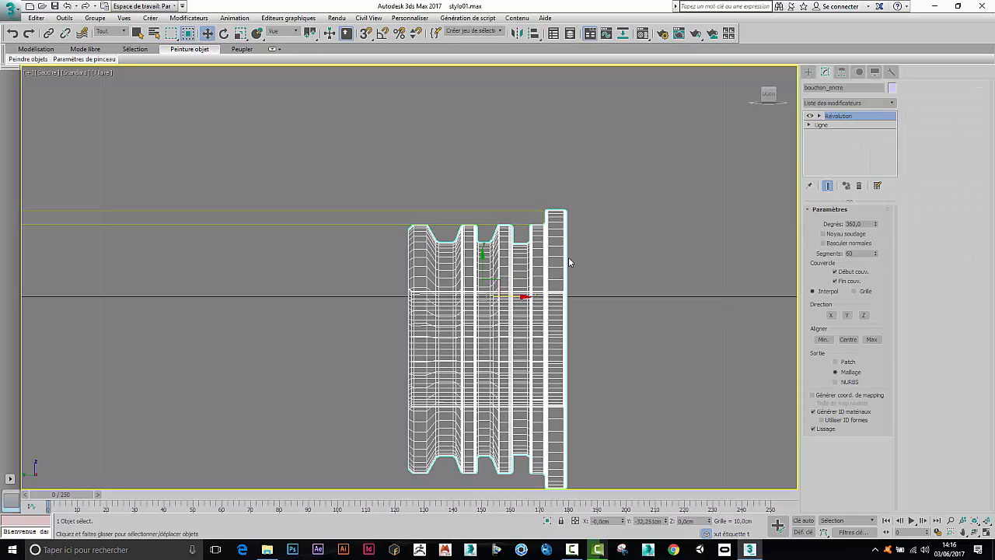
pyautogui.click(819, 116)
pyautogui.click(835, 125)
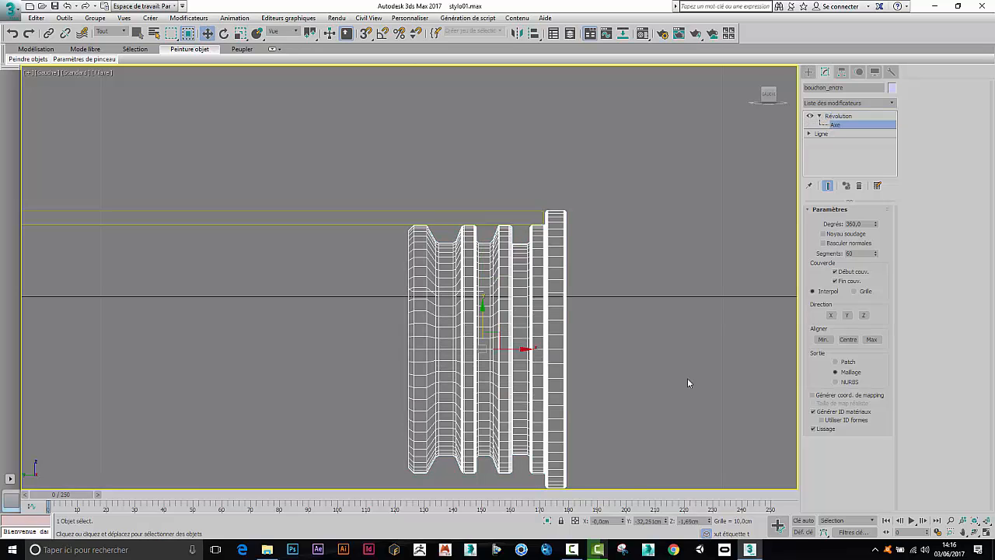
pyautogui.rightClick(709, 523)
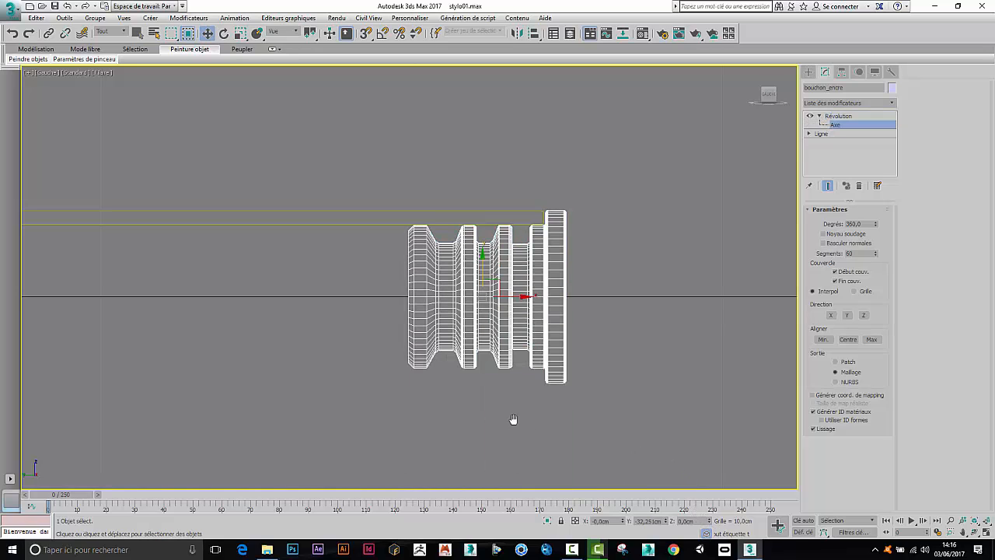
# - Examine the plug's placement relative to the ink tube, the tip and the grip profile along the whole pen
pyautogui.moveTo(510, 417); pyautogui.dragTo(544, 409, button='middle')
pyautogui.scroll(-2, 488, 402)
pyautogui.moveTo(460, 375); pyautogui.dragTo(566, 290, button='middle')
pyautogui.scroll(-2, 510, 301)
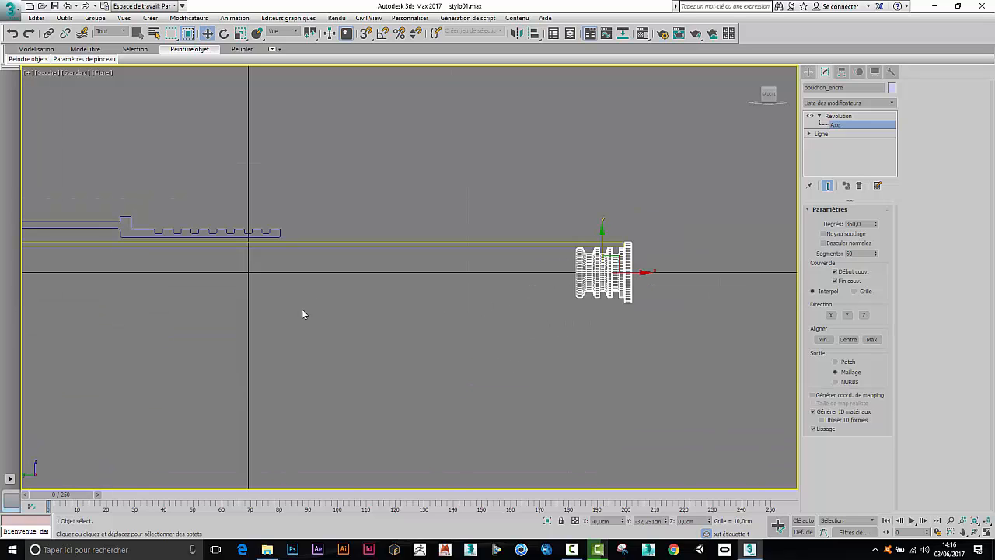
pyautogui.scroll(-2, 303, 314)
pyautogui.moveTo(303, 314); pyautogui.dragTo(386, 284, button='middle')
pyautogui.scroll(-2, 386, 284)
pyautogui.moveTo(225, 295); pyautogui.dragTo(423, 282, button='middle')
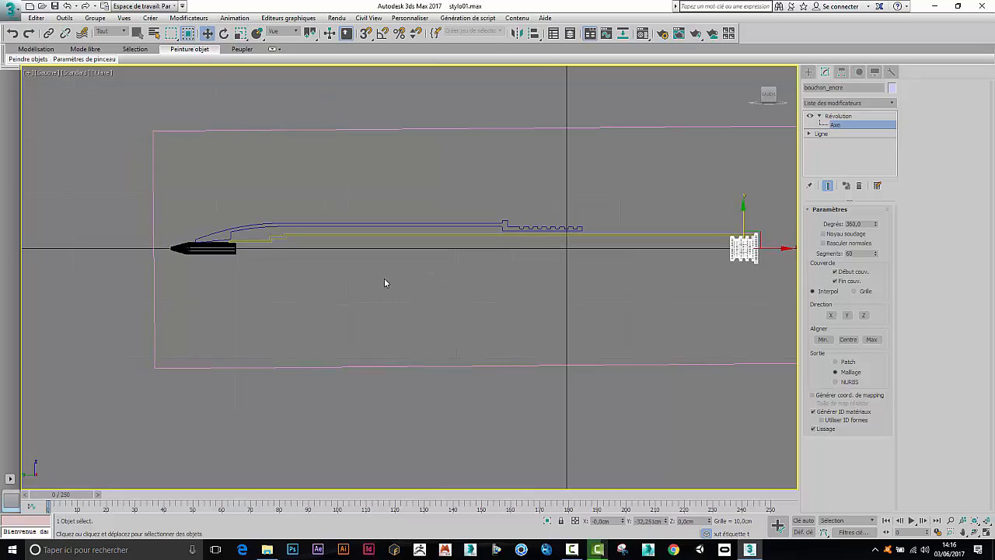
pyautogui.scroll(2, 293, 252)
pyautogui.moveTo(521, 262); pyautogui.dragTo(394, 275, button='middle')
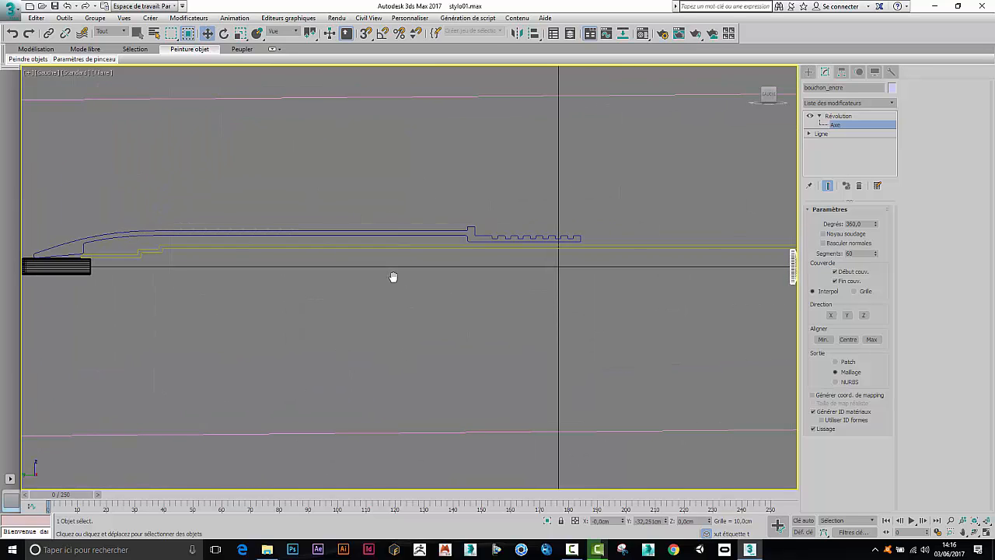
pyautogui.scroll(-2, 394, 279)
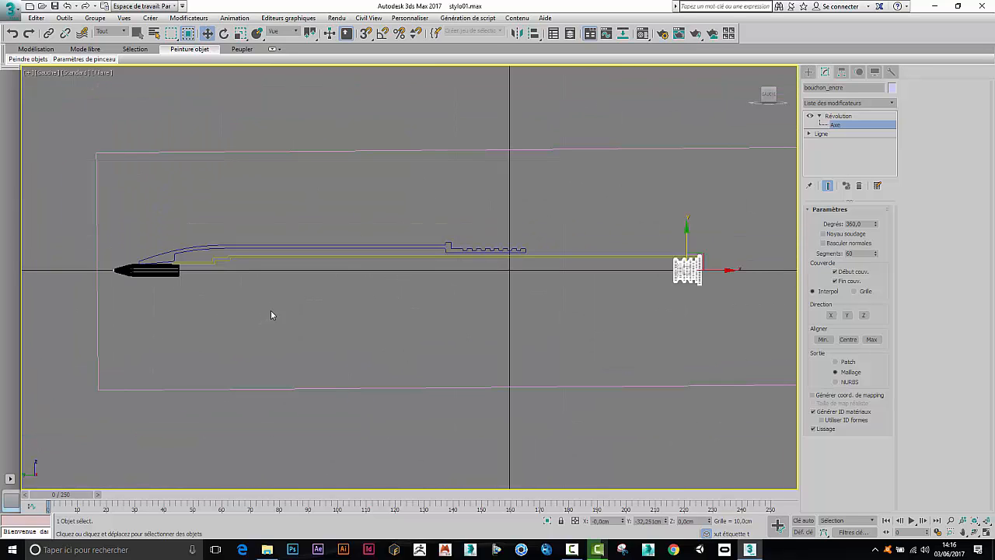
pyautogui.moveTo(568, 300); pyautogui.dragTo(390, 302, button='middle')
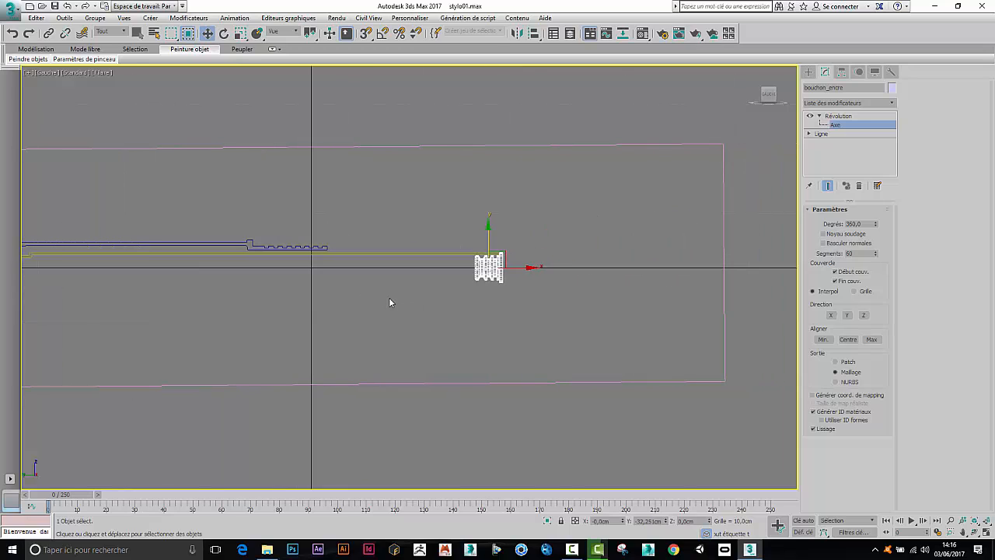
# - Trace a closed line for the pen's transparent rear body over the reference photo, from the grip's shoulder to a stepped rear end
pyautogui.press('F3')
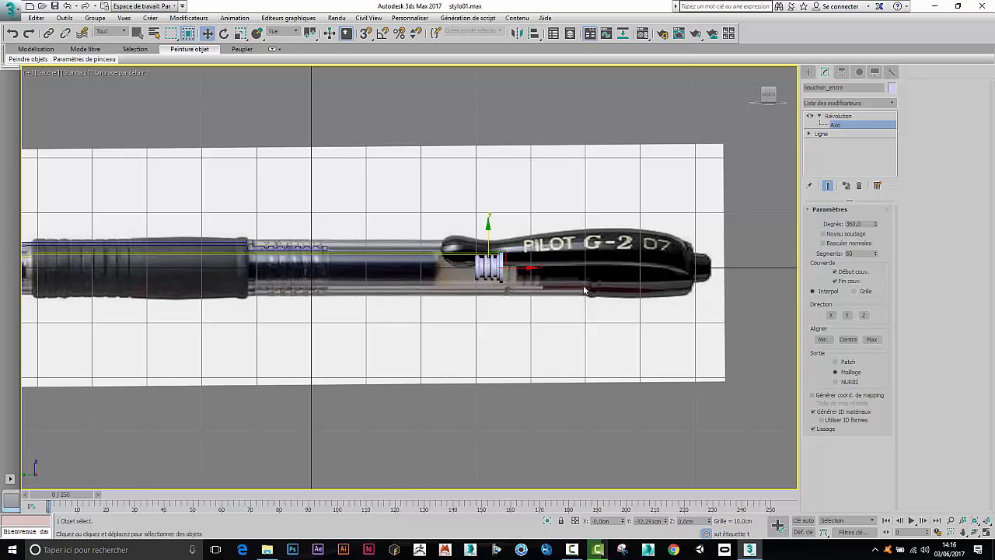
pyautogui.scroll(2, 542, 277)
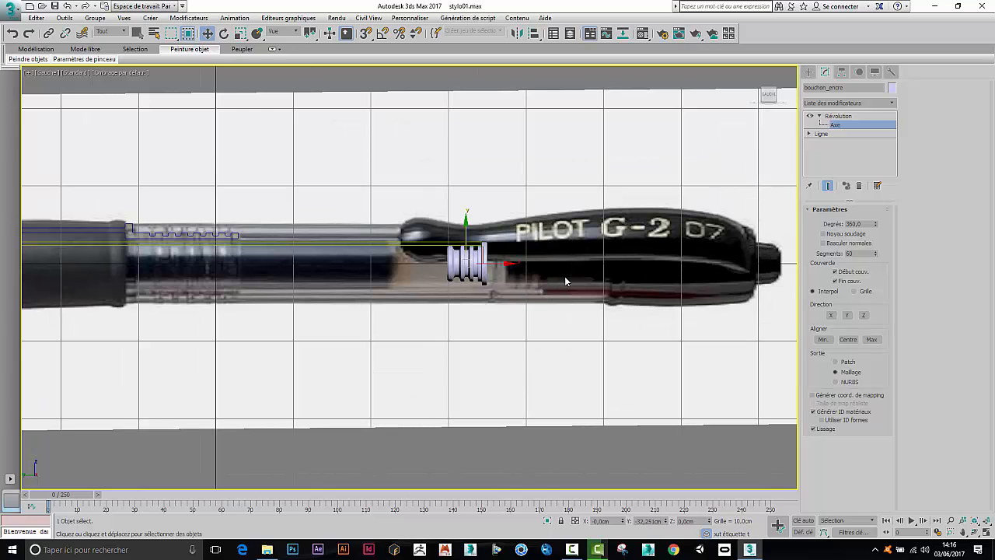
pyautogui.click(808, 72)
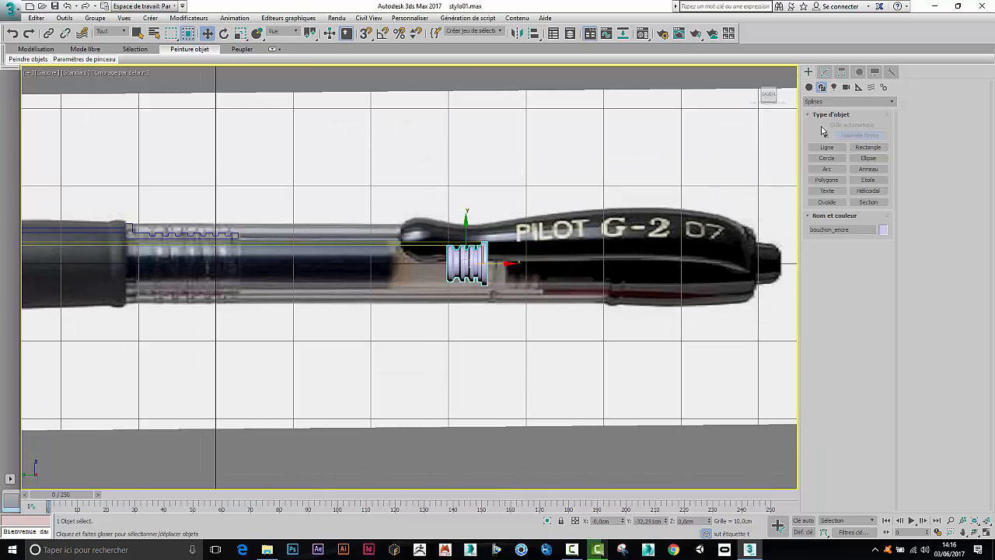
pyautogui.click(827, 147)
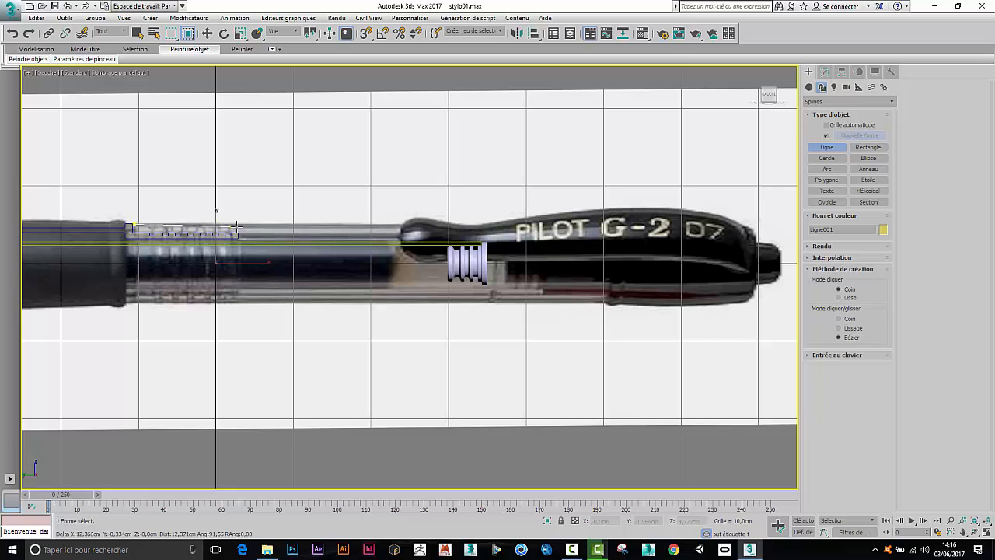
pyautogui.click(608, 232)
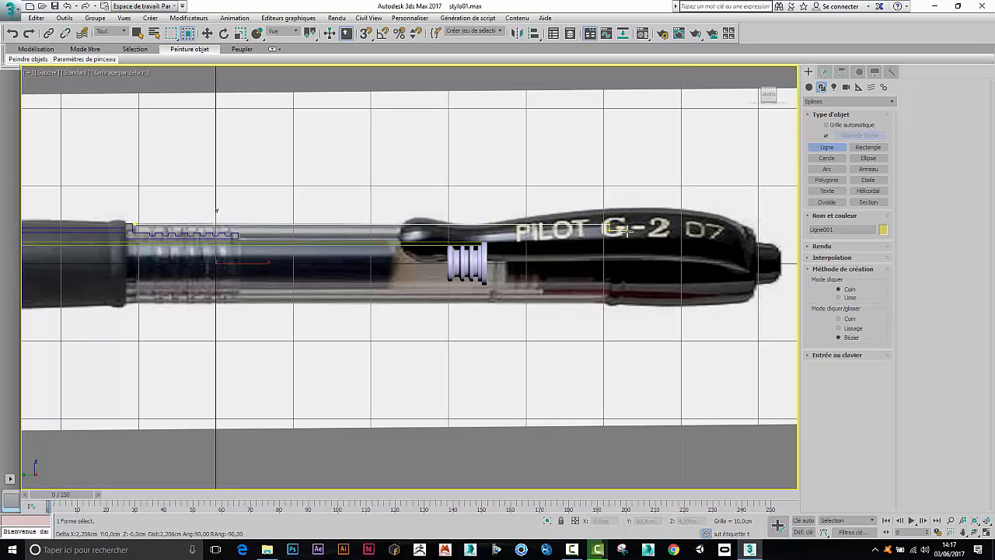
pyautogui.click(627, 231)
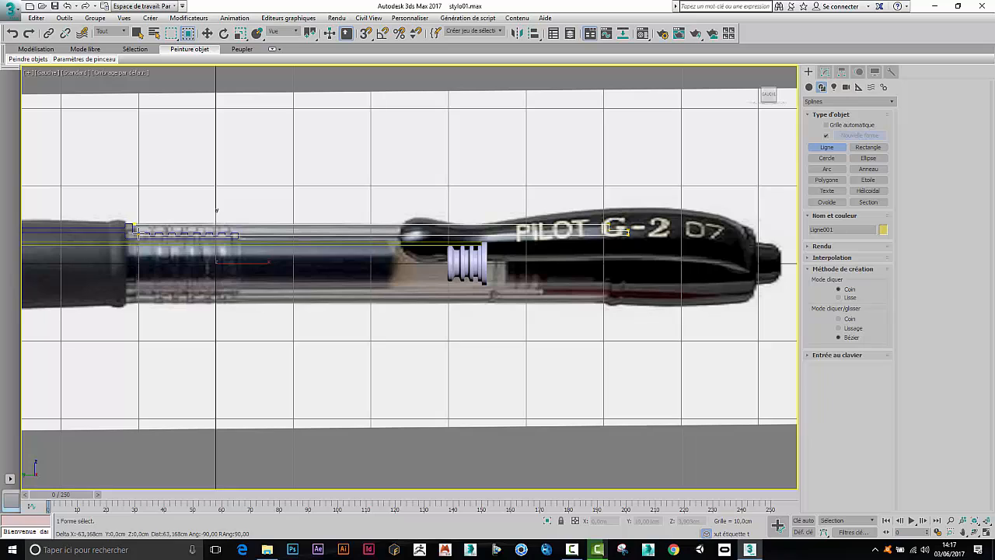
pyautogui.press('F3')
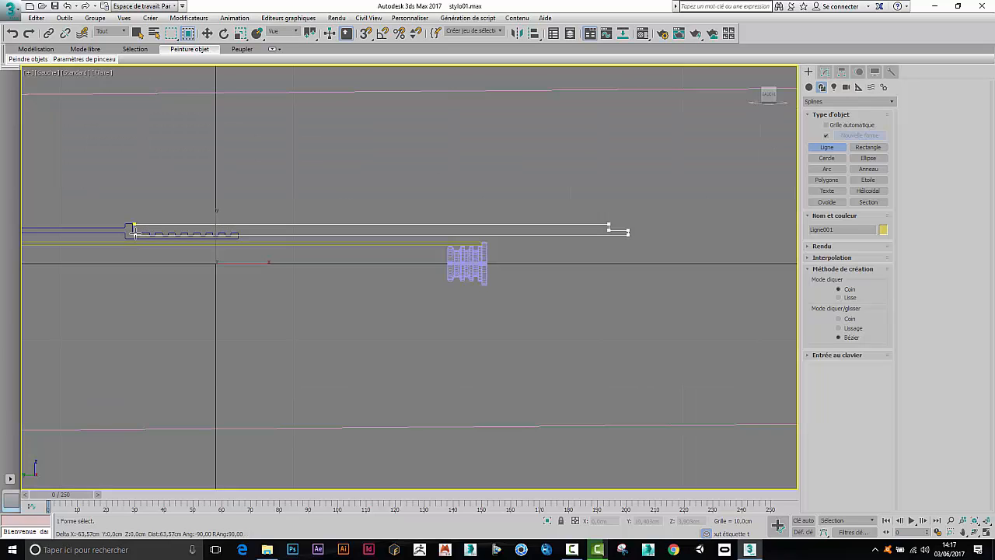
pyautogui.click(133, 234)
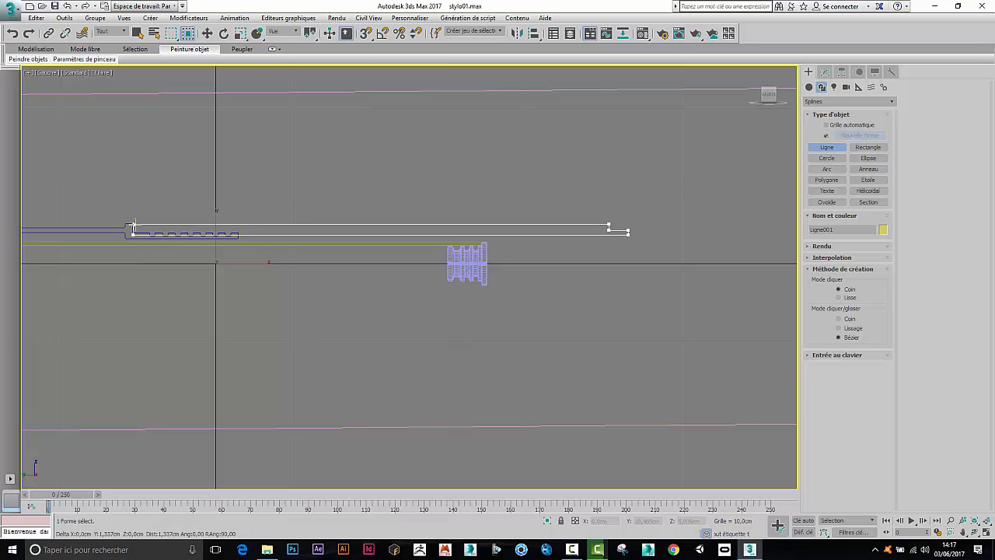
pyautogui.click(134, 225)
pyautogui.click(477, 309)
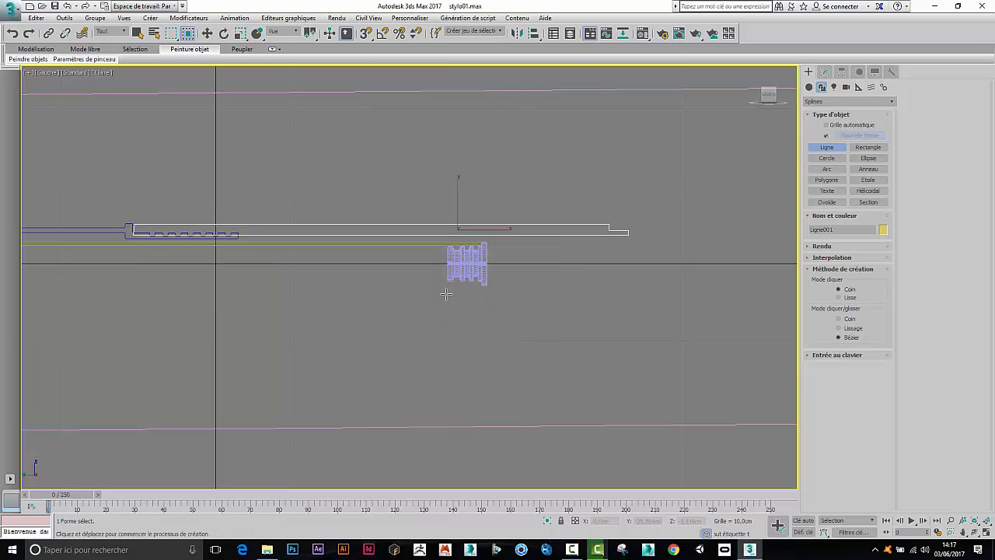
# - Raise the lower-edge vertices at both ends of the rear body outline so the edge rests on top of the front part's ribs
pyautogui.moveTo(446, 294); pyautogui.dragTo(517, 276, button='middle')
pyautogui.scroll(3, 527, 280)
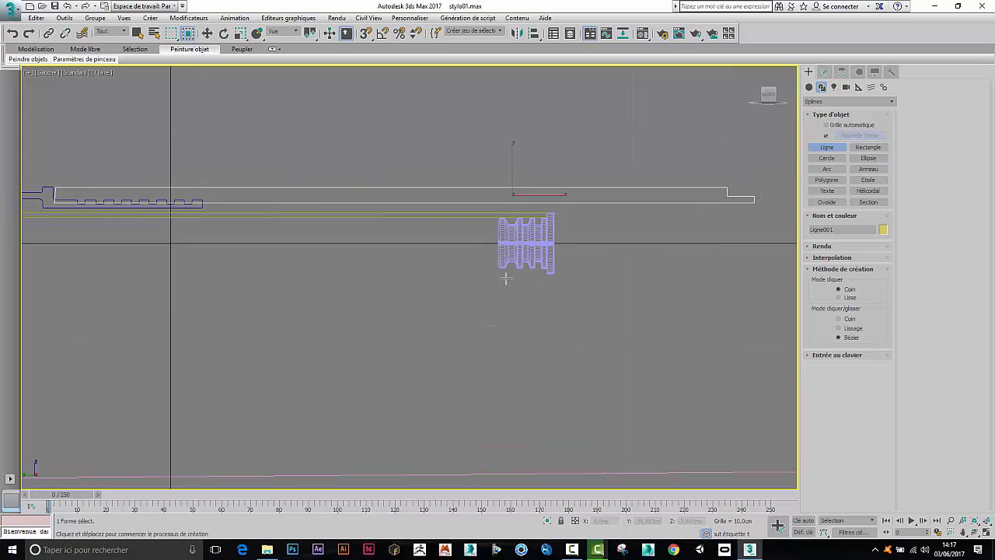
pyautogui.click(824, 72)
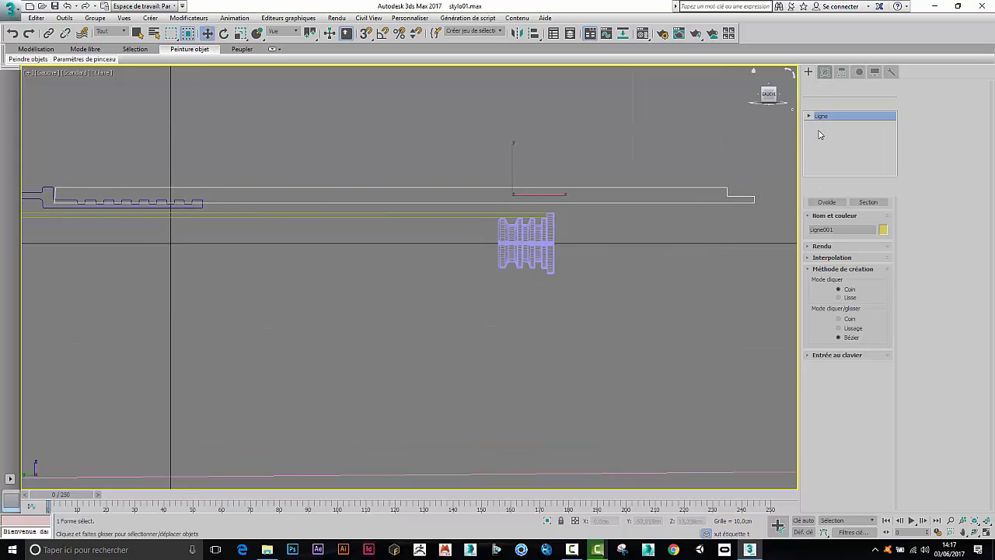
pyautogui.click(809, 116)
pyautogui.click(828, 125)
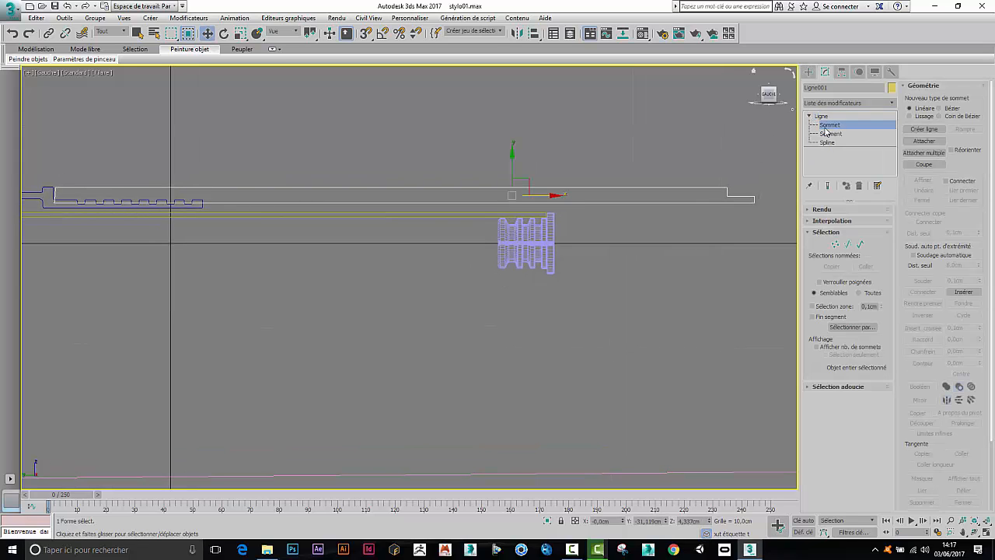
pyautogui.moveTo(39, 214); pyautogui.dragTo(69, 198)
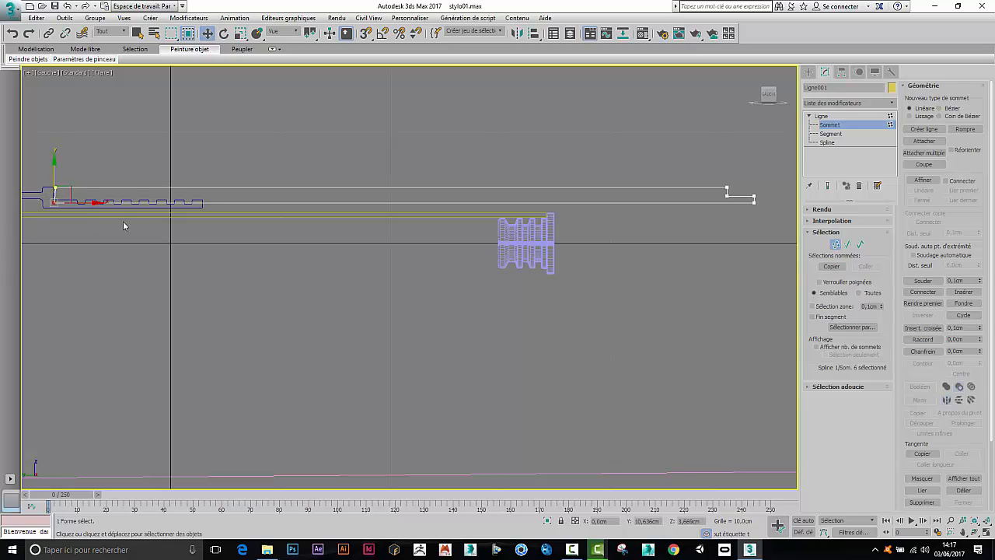
pyautogui.moveTo(772, 200); pyautogui.dragTo(754, 167)
pyautogui.click(726, 227)
pyautogui.moveTo(320, 264); pyautogui.dragTo(655, 265, button='middle')
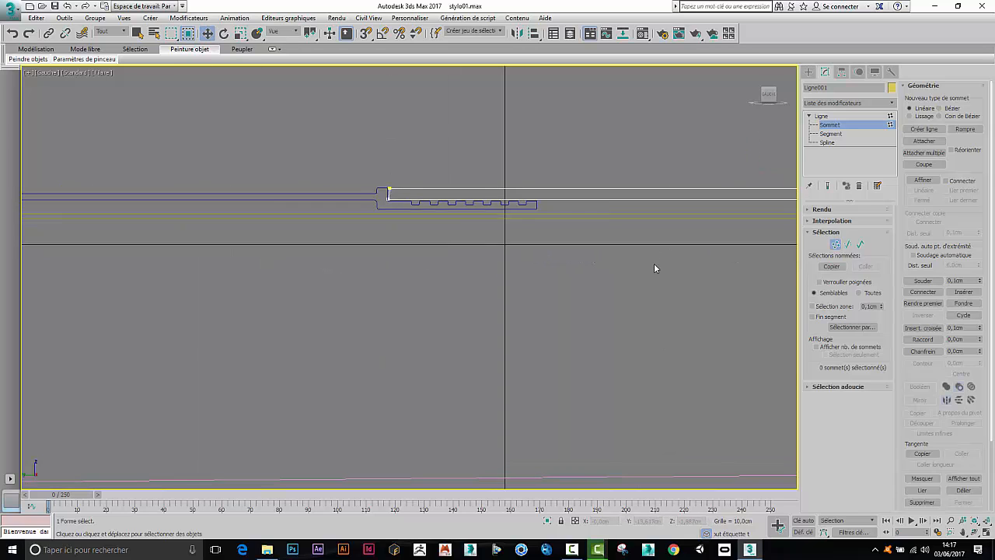
# - Move the two front-end vertices of the rear body outline against the grip's shoulder so that the end edge is vertical
pyautogui.scroll(3, 419, 207)
pyautogui.scroll(5, 270, 168)
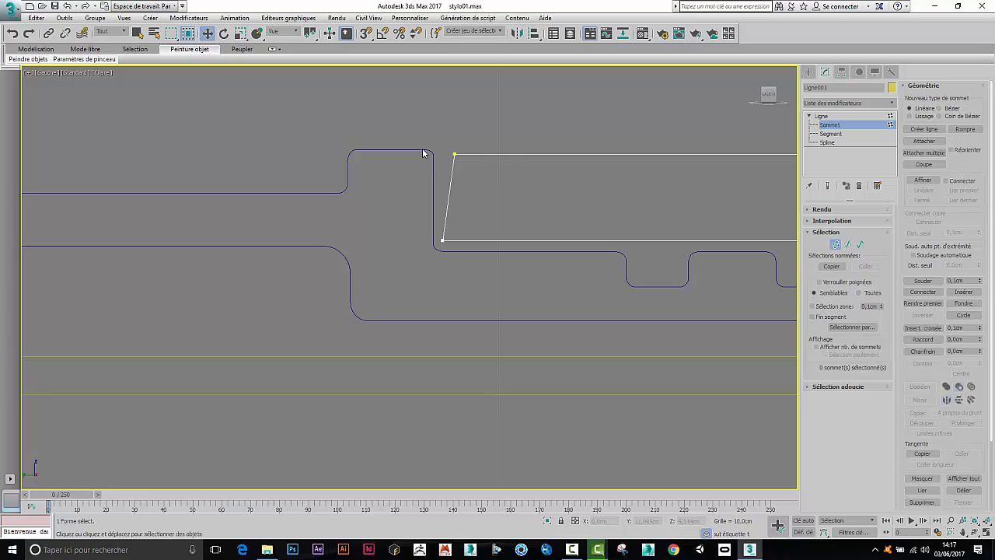
pyautogui.moveTo(423, 153); pyautogui.dragTo(469, 161)
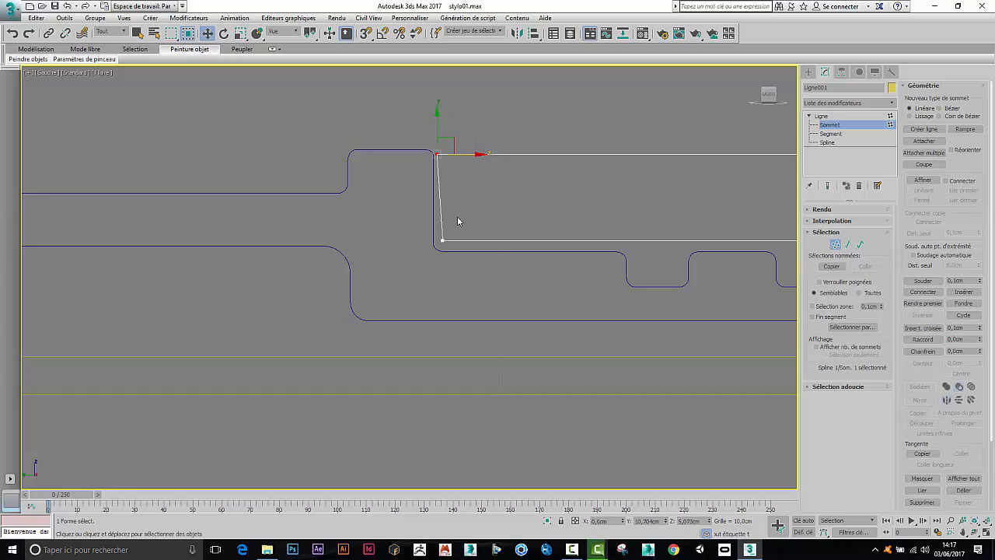
pyautogui.click(442, 240)
pyautogui.moveTo(475, 241); pyautogui.dragTo(470, 240)
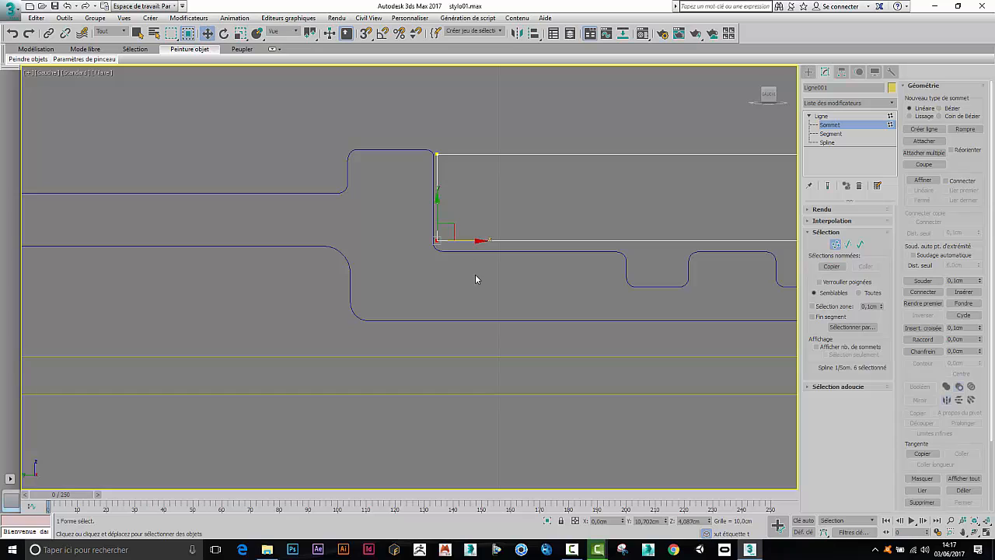
pyautogui.click(476, 278)
# - Lower the two step vertices at the rear end of the body outline to deepen the step
pyautogui.scroll(-6, 383, 266)
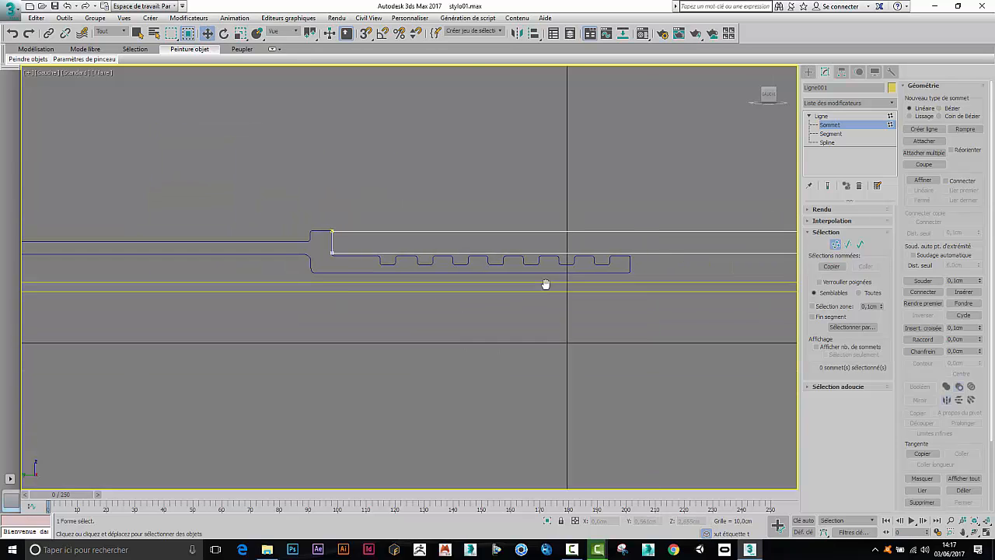
pyautogui.moveTo(544, 282); pyautogui.dragTo(334, 288, button='middle')
pyautogui.moveTo(494, 324); pyautogui.dragTo(318, 294, button='middle')
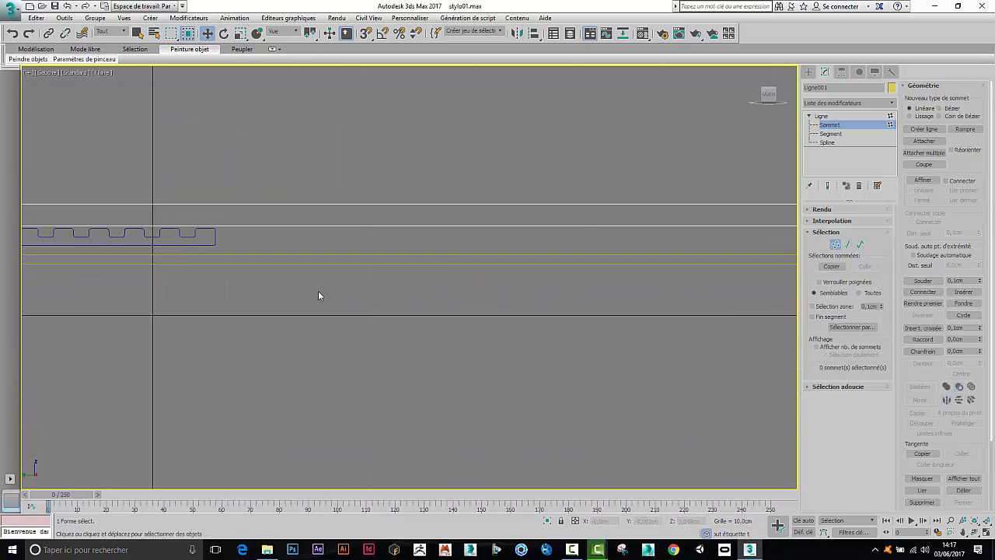
pyautogui.scroll(-4, 327, 293)
pyautogui.moveTo(562, 302); pyautogui.dragTo(436, 295, button='middle')
pyautogui.scroll(9, 518, 275)
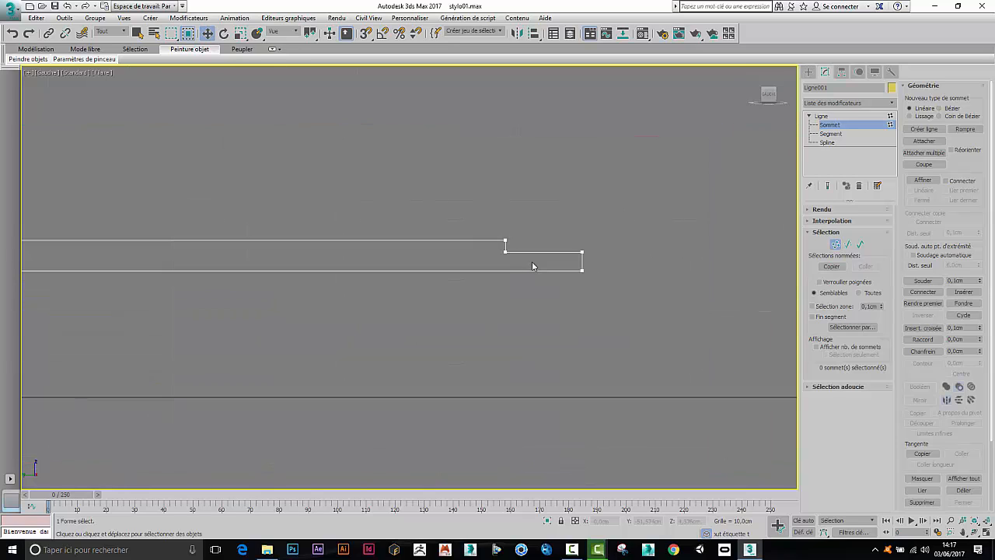
pyautogui.moveTo(650, 250); pyautogui.dragTo(648, 249)
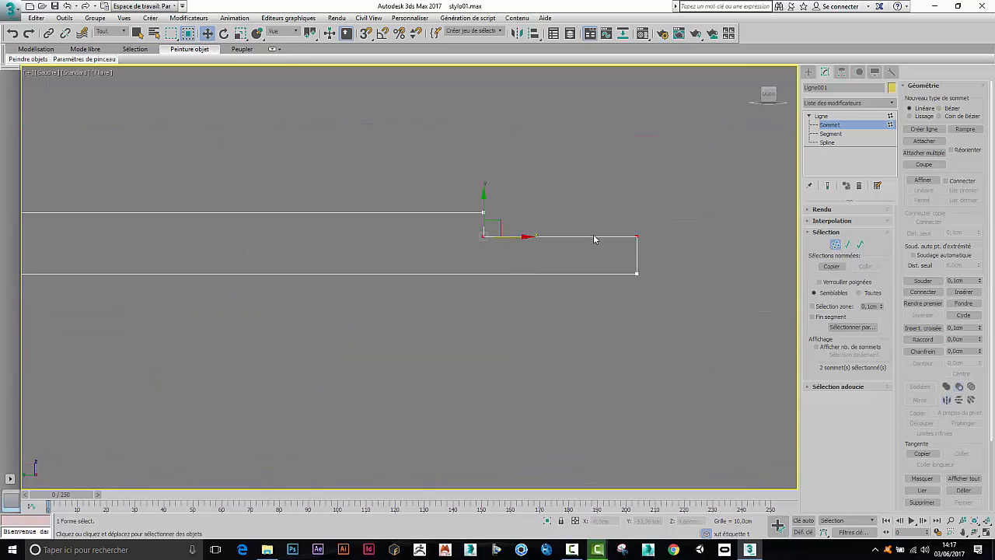
pyautogui.moveTo(485, 211); pyautogui.dragTo(484, 226)
pyautogui.click(377, 345)
# - Draw a rectangle about 0.64 cm long and 0.68 cm wide over the front part's first groove and fit it to the groove
pyautogui.scroll(-5, 564, 313)
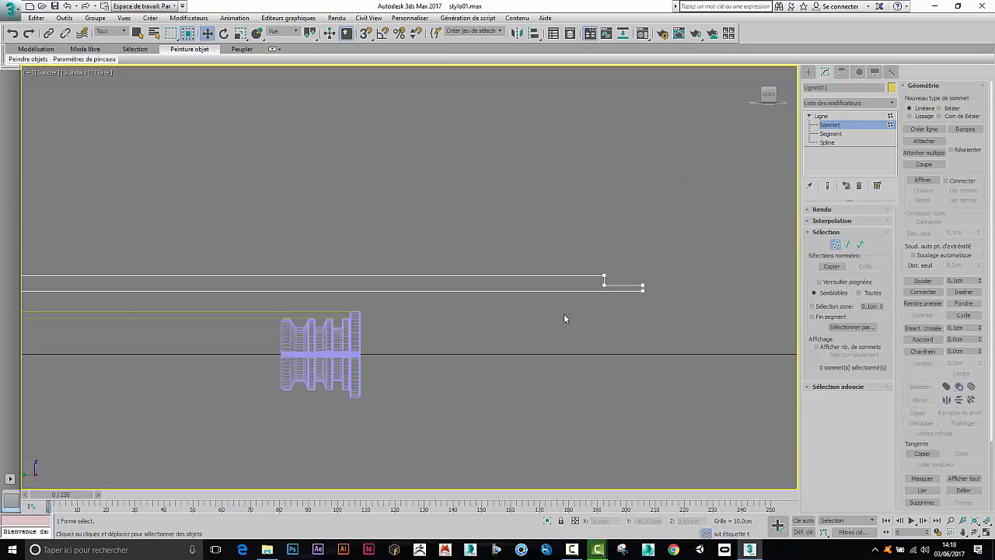
pyautogui.moveTo(398, 349); pyautogui.dragTo(543, 312, button='middle')
pyautogui.scroll(-3, 409, 311)
pyautogui.moveTo(279, 314); pyautogui.dragTo(488, 289, button='middle')
pyautogui.scroll(6, 315, 254)
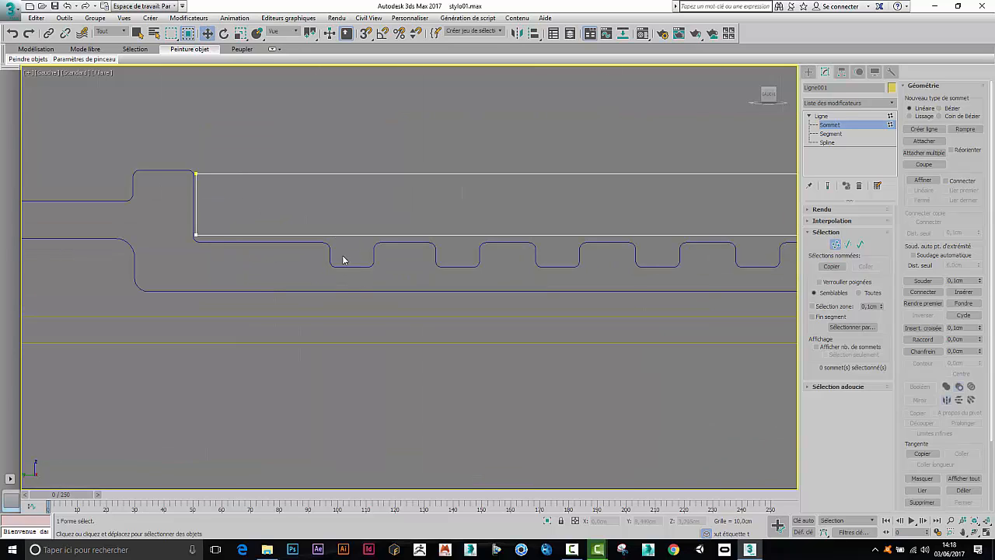
pyautogui.click(809, 71)
pyautogui.click(867, 146)
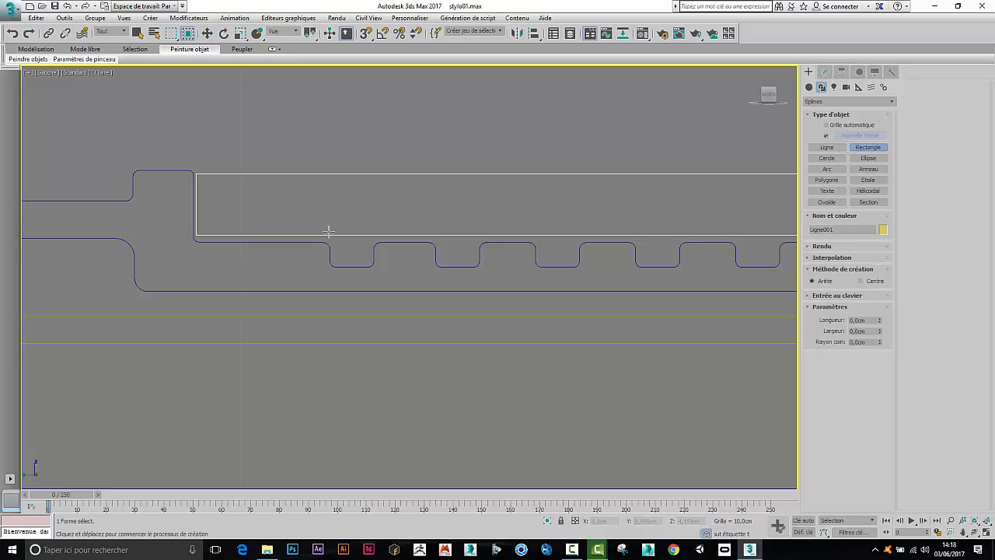
pyautogui.moveTo(329, 231); pyautogui.dragTo(371, 269)
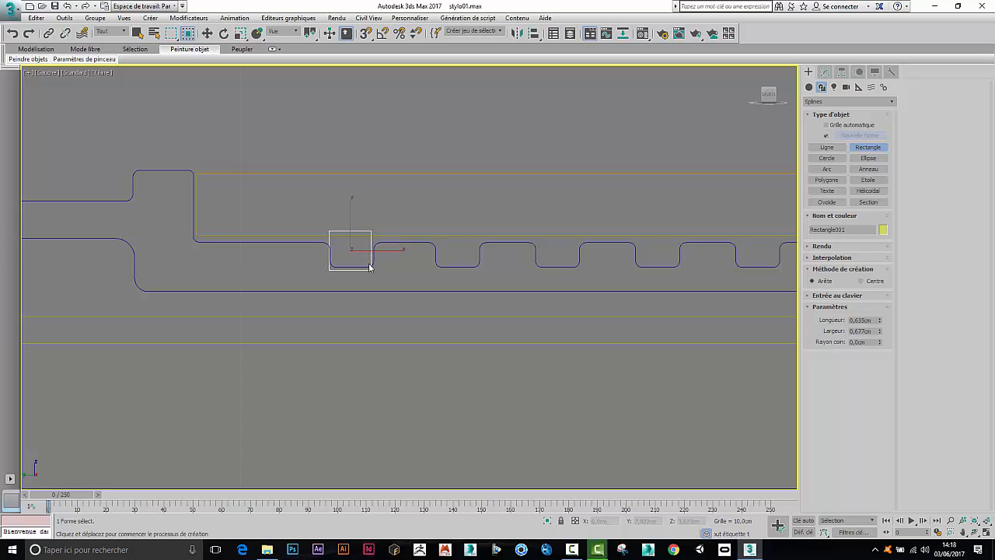
pyautogui.press('w')
pyautogui.scroll(5, 362, 250)
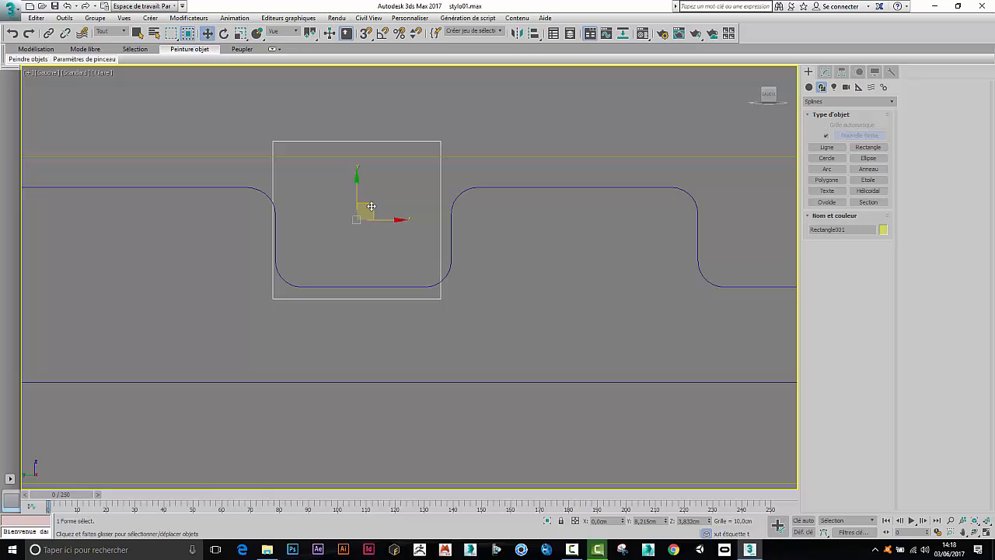
pyautogui.moveTo(373, 200)
pyautogui.mouseDown()
pyautogui.moveTo(373, 172)
pyautogui.moveTo(378, 194)
pyautogui.mouseUp()
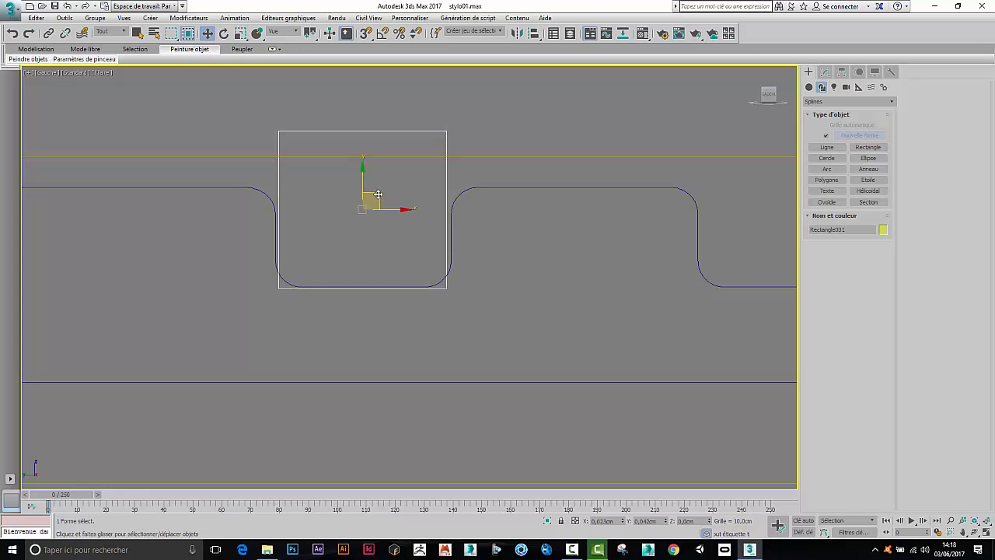
# - Clone the groove rectangle along the ribs as five copies, spaced so that the first copy fits the second groove
pyautogui.scroll(-4, 440, 307)
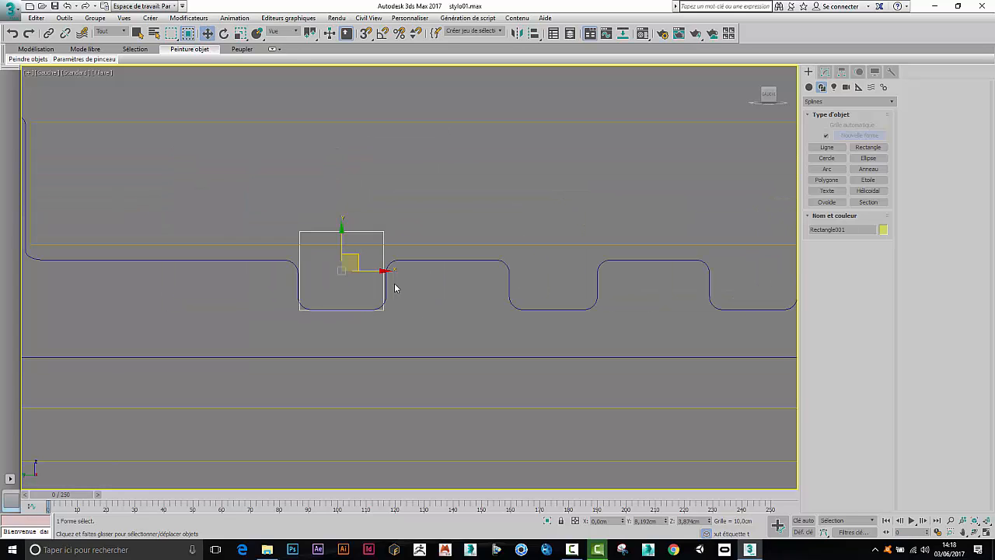
pyautogui.keyDown('shift'); pyautogui.moveTo(379, 270); pyautogui.dragTo(591, 278); pyautogui.keyUp('shift')
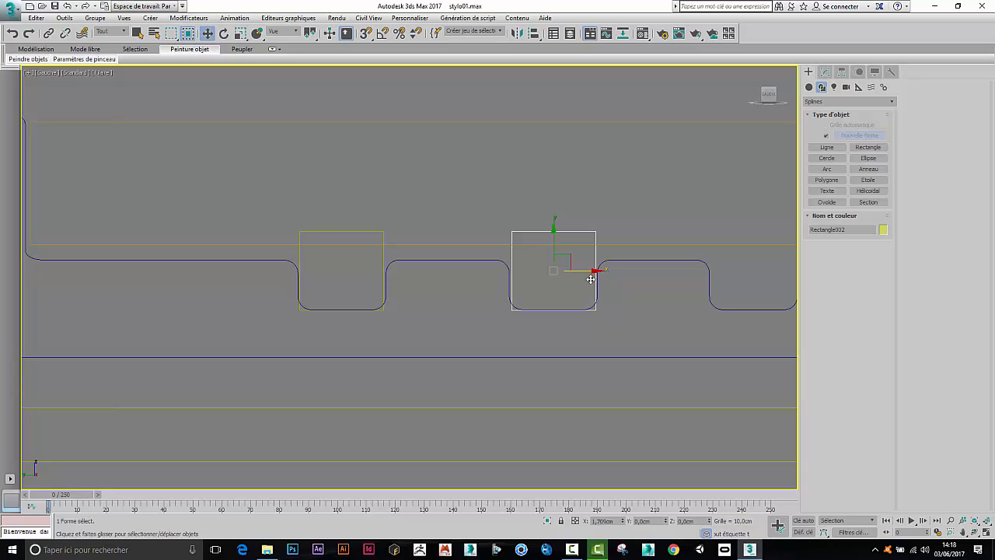
pyautogui.keyDown('shift'); pyautogui.moveTo(591, 278); pyautogui.dragTo(592, 281); pyautogui.keyUp('shift')
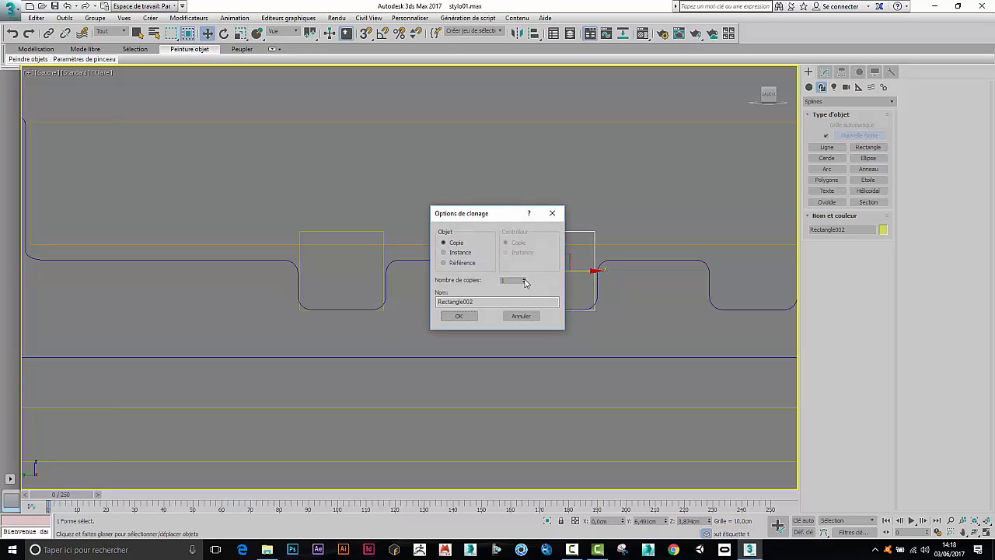
pyautogui.click(467, 316)
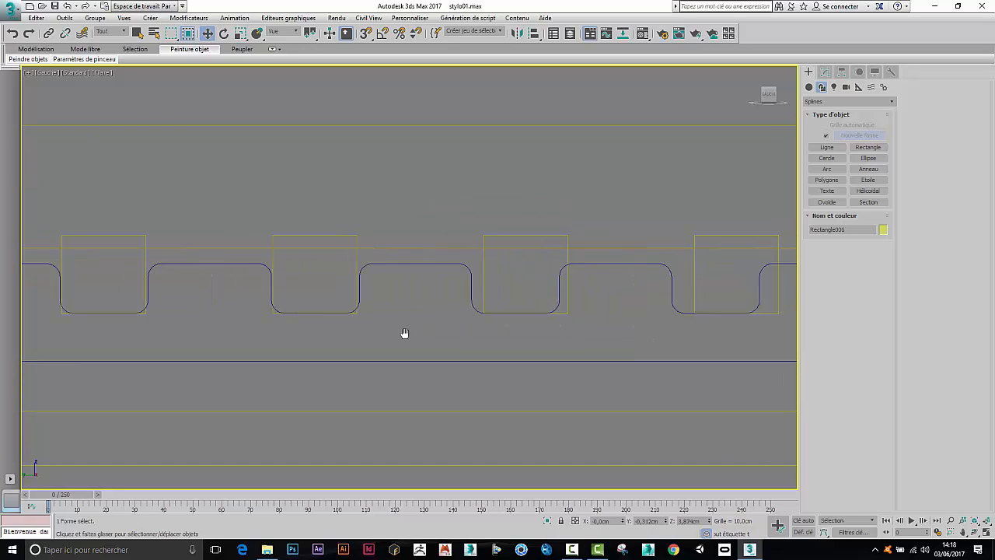
# - Shift the misaligned rectangle copies along the pen so that each one fits its own groove between the ribs
pyautogui.moveTo(384, 255); pyautogui.dragTo(376, 255)
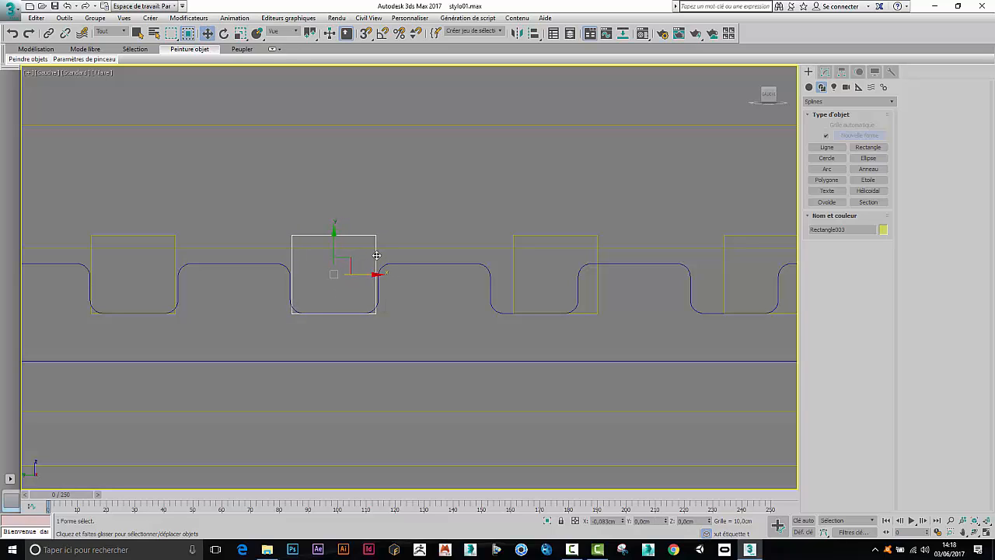
pyautogui.moveTo(513, 266); pyautogui.dragTo(492, 270)
pyautogui.moveTo(593, 320); pyautogui.dragTo(255, 318, button='middle')
pyautogui.scroll(5, 408, 272)
pyautogui.moveTo(368, 266); pyautogui.dragTo(308, 270)
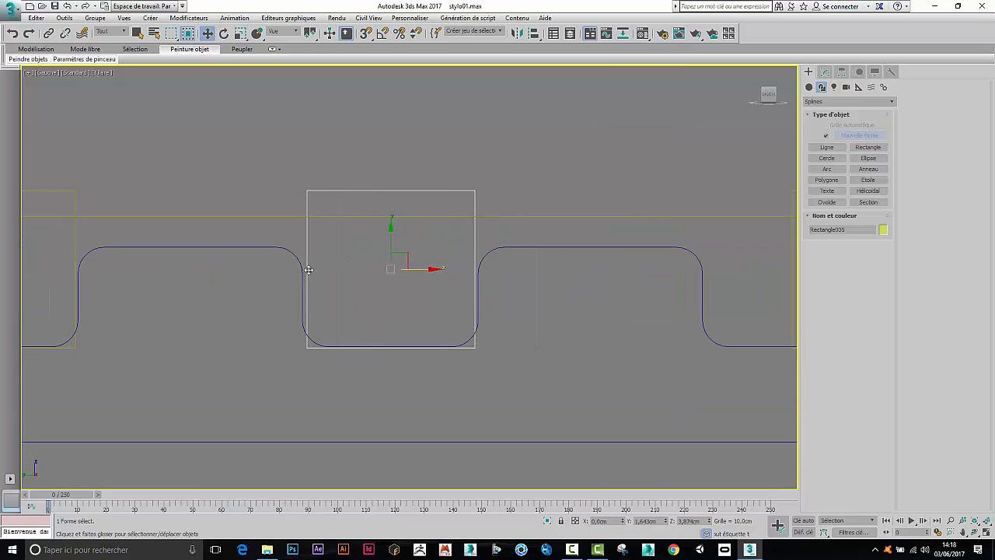
pyautogui.moveTo(556, 304); pyautogui.dragTo(174, 295, button='middle')
pyautogui.moveTo(410, 265); pyautogui.dragTo(326, 265)
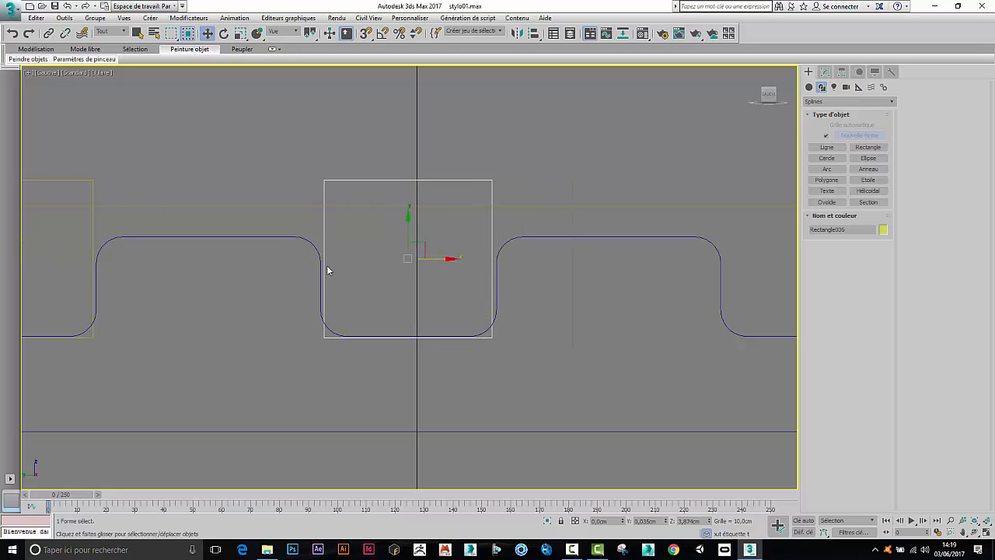
# - Clone the last rectangle once more and place the copy in the remaining groove near the end of the ribs
pyautogui.moveTo(480, 299); pyautogui.dragTo(234, 298, button='middle')
pyautogui.scroll(-8, 586, 313)
pyautogui.scroll(8, 555, 307)
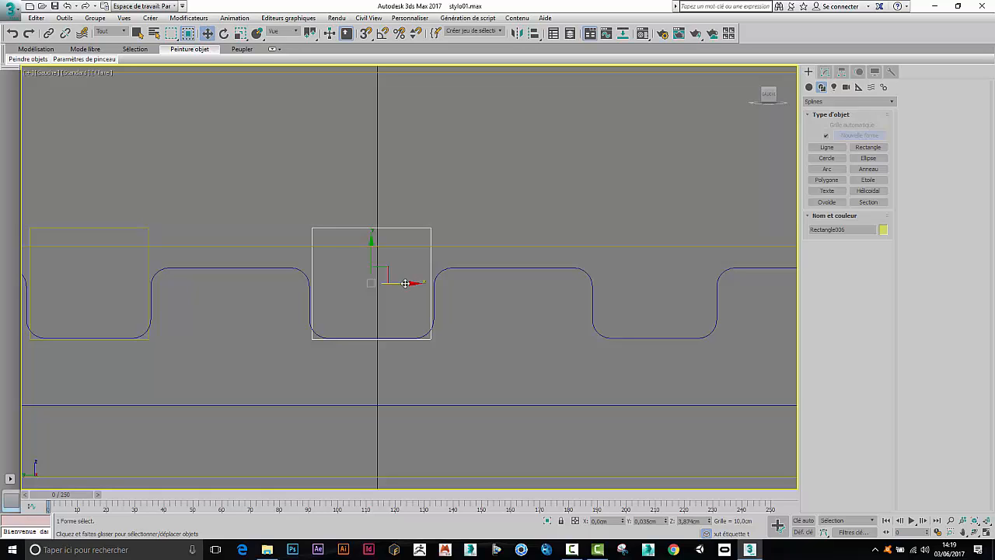
pyautogui.keyDown('shift'); pyautogui.moveTo(405, 283); pyautogui.dragTo(688, 305); pyautogui.keyUp('shift')
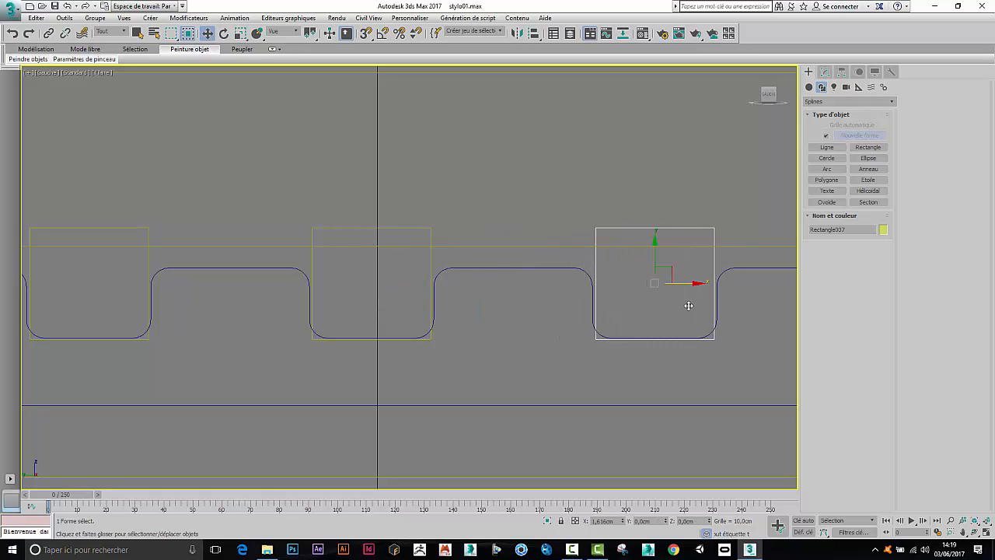
pyautogui.click(461, 317)
# - Attach all seven groove rectangles to the rear body outline so that they belong to one shape
pyautogui.scroll(-8, 533, 270)
pyautogui.scroll(6, 197, 250)
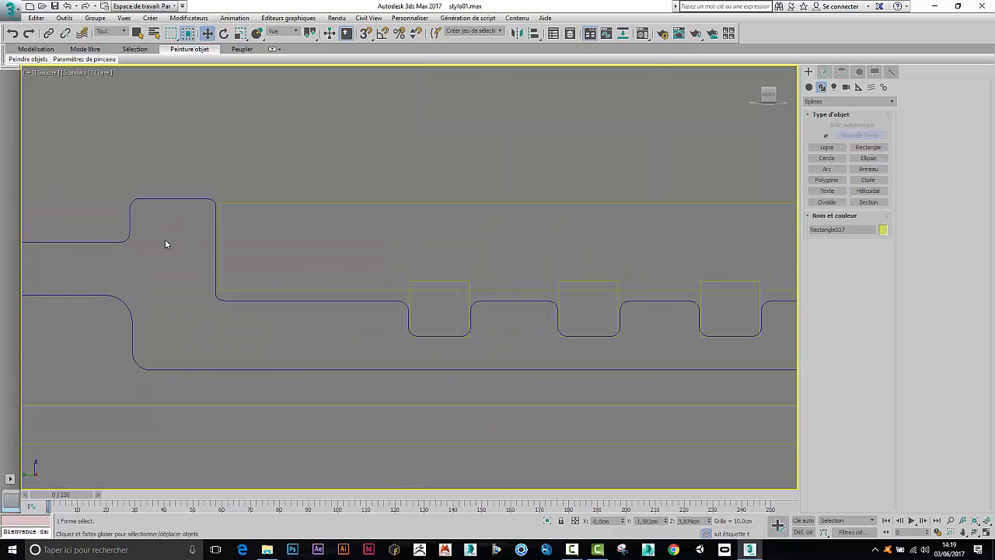
pyautogui.click(302, 290)
pyautogui.click(825, 71)
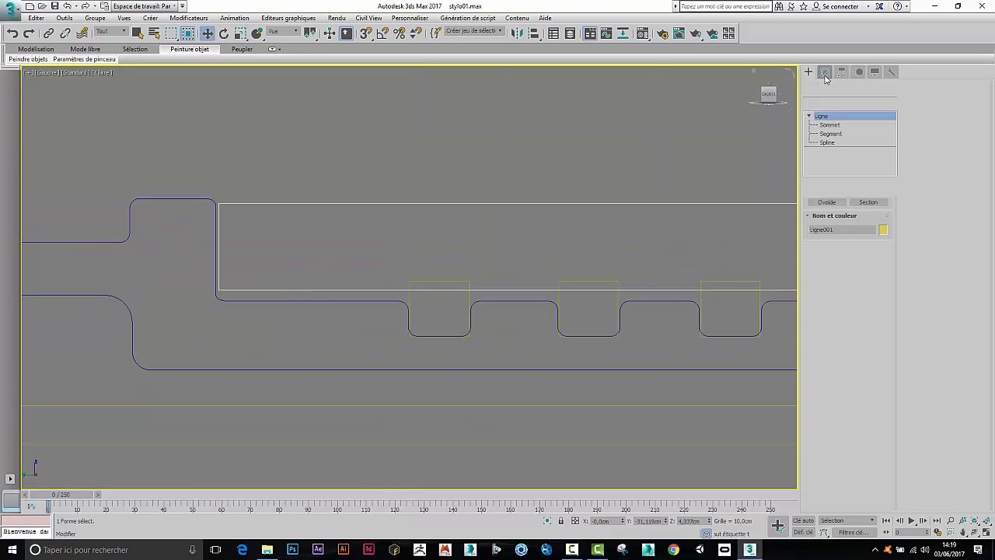
pyautogui.click(923, 141)
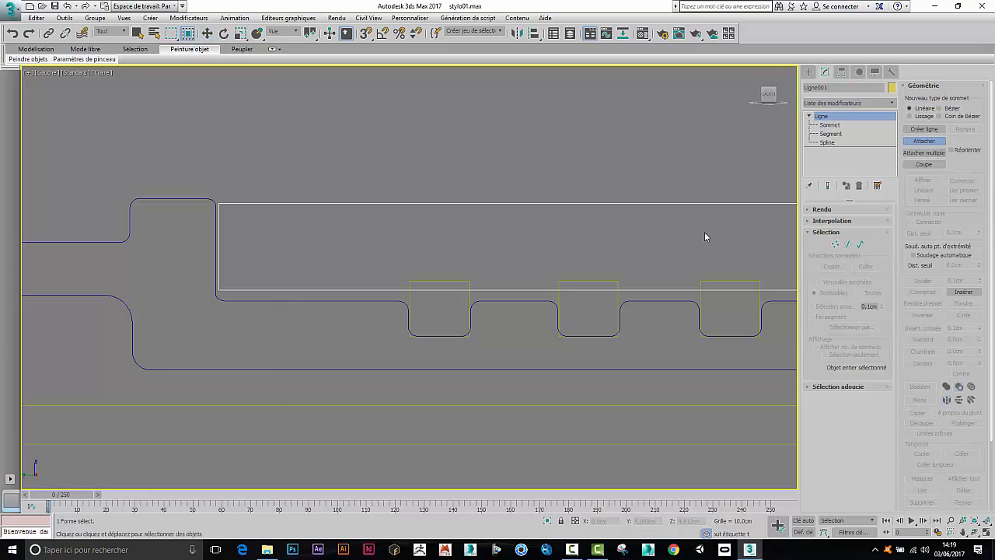
pyautogui.click(443, 281)
pyautogui.click(612, 282)
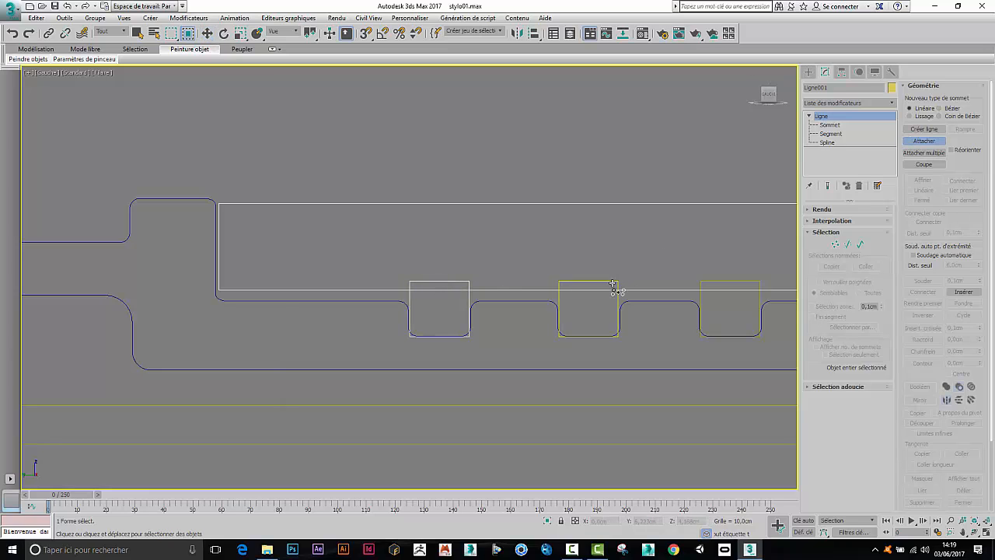
pyautogui.moveTo(658, 301); pyautogui.dragTo(366, 337, button='middle')
pyautogui.click(463, 317)
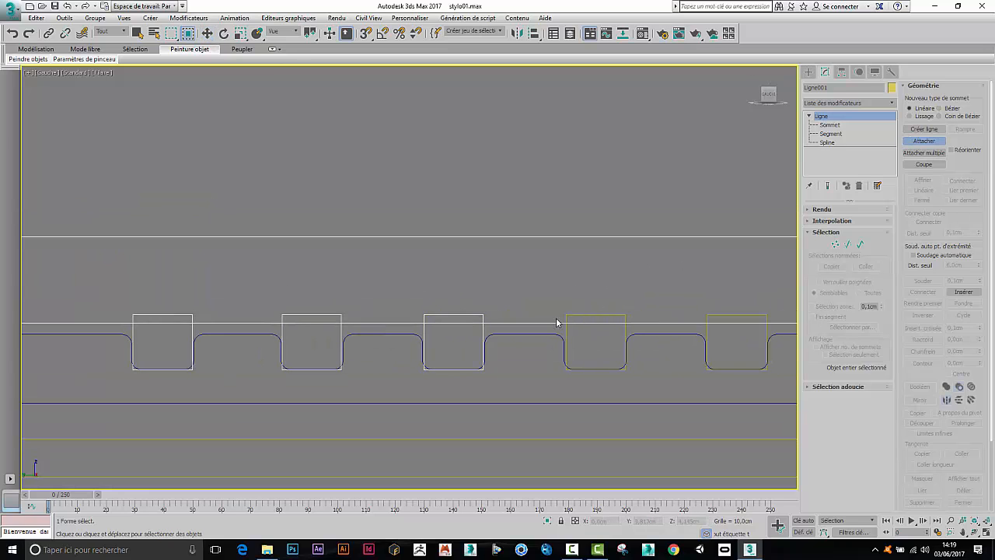
pyautogui.click(589, 319)
pyautogui.click(718, 320)
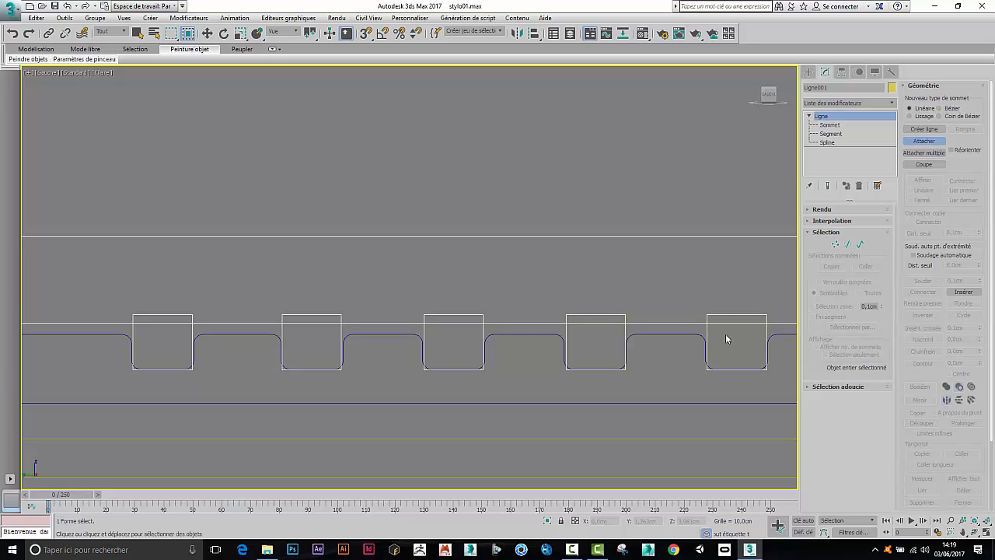
pyautogui.moveTo(729, 338); pyautogui.dragTo(469, 333, button='middle')
pyautogui.click(526, 318)
pyautogui.click(642, 318)
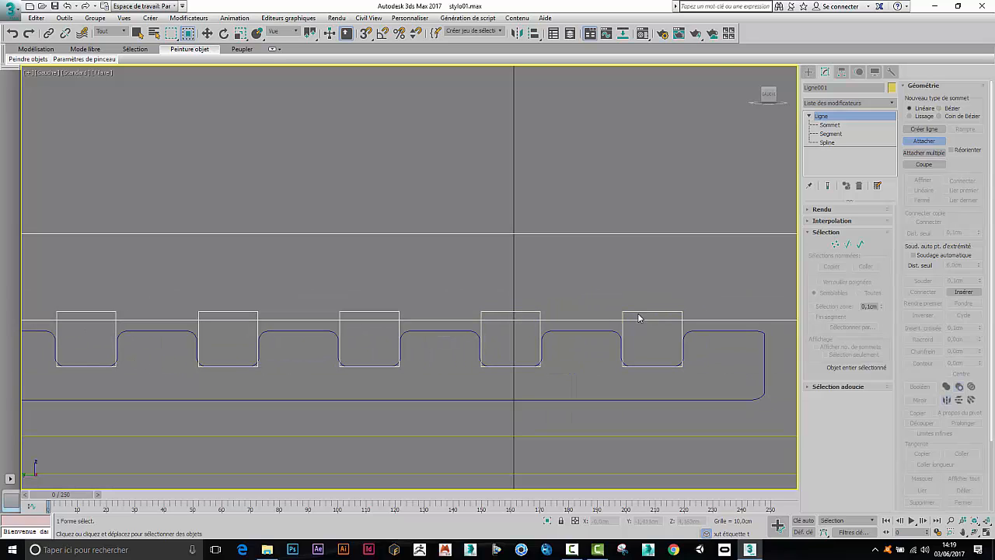
# - Merge the seven groove rectangles into the rear body outline's spline one after another with a Boolean union
pyautogui.scroll(-3, 626, 332)
pyautogui.click(860, 244)
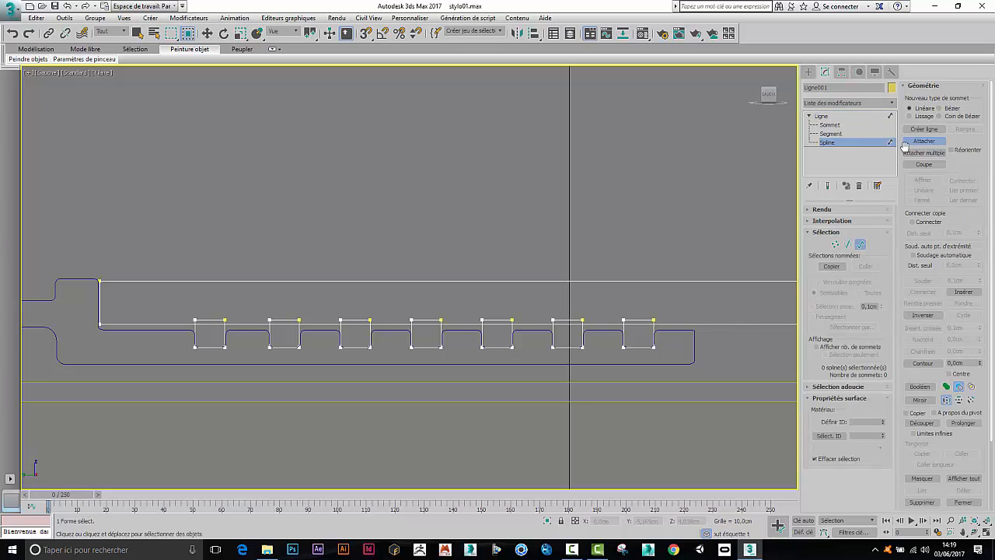
pyautogui.click(922, 142)
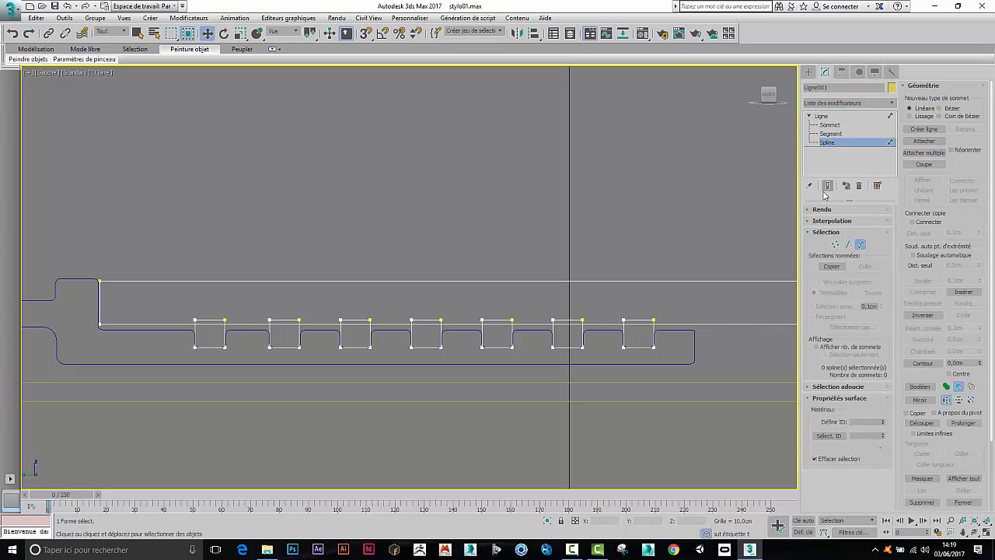
pyautogui.click(761, 323)
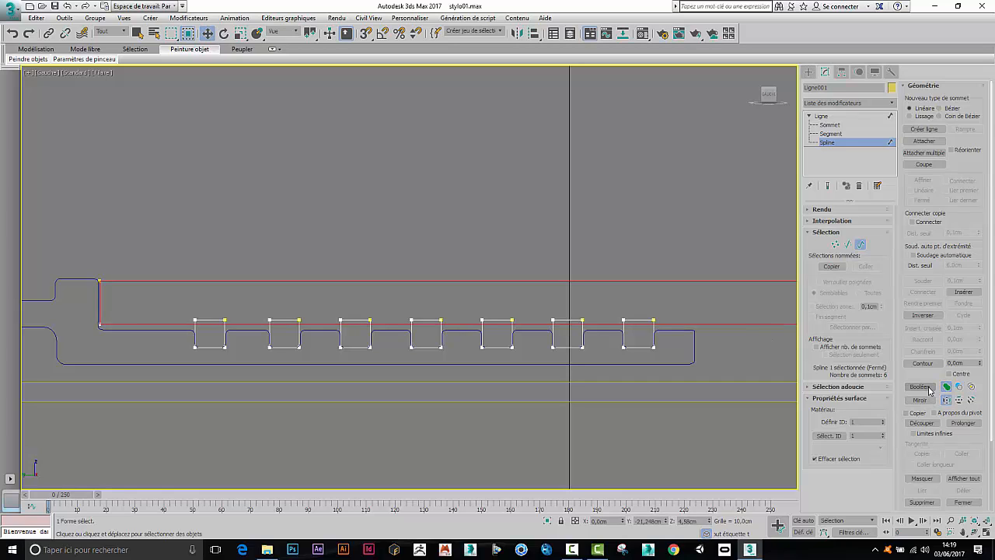
pyautogui.click(925, 389)
pyautogui.scroll(2, 628, 330)
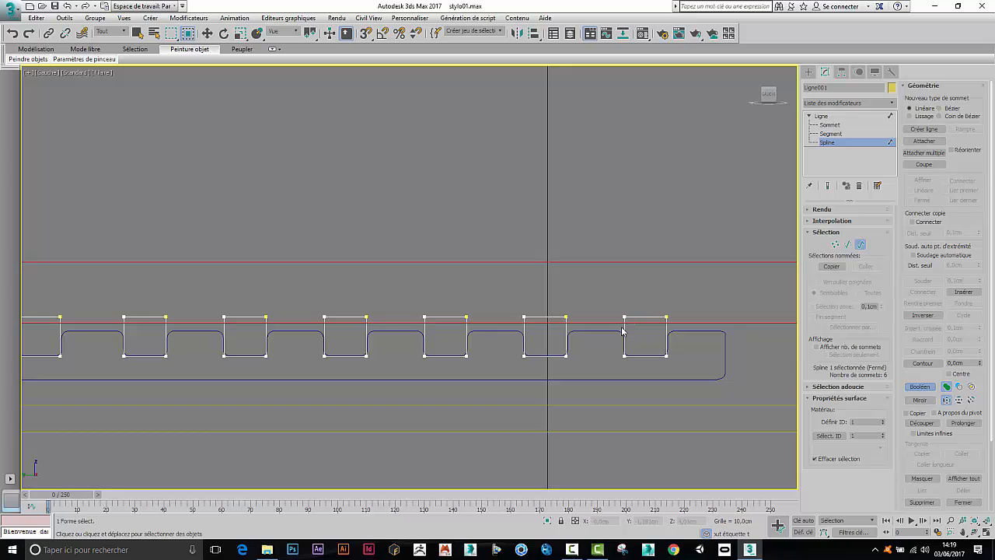
pyautogui.click(625, 325)
pyautogui.click(567, 325)
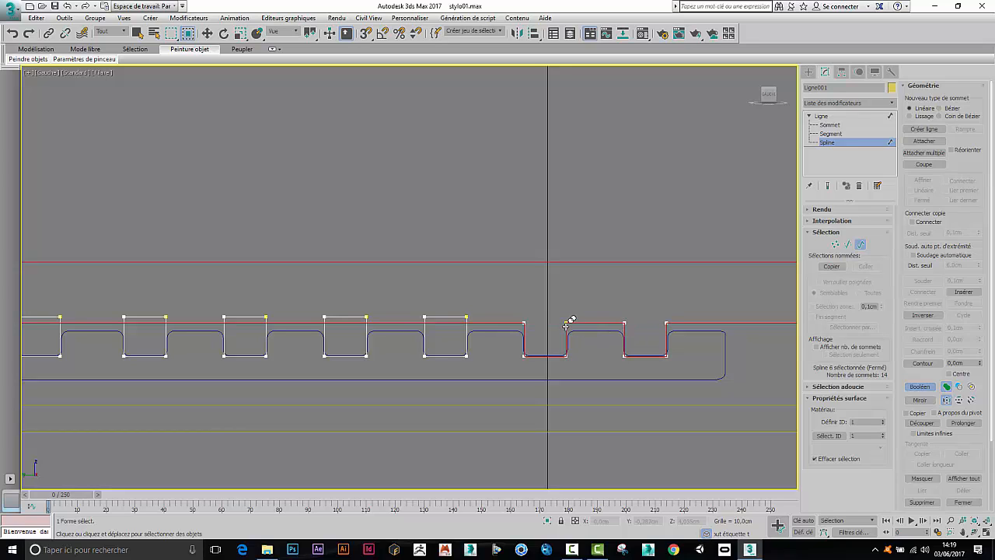
pyautogui.click(366, 321)
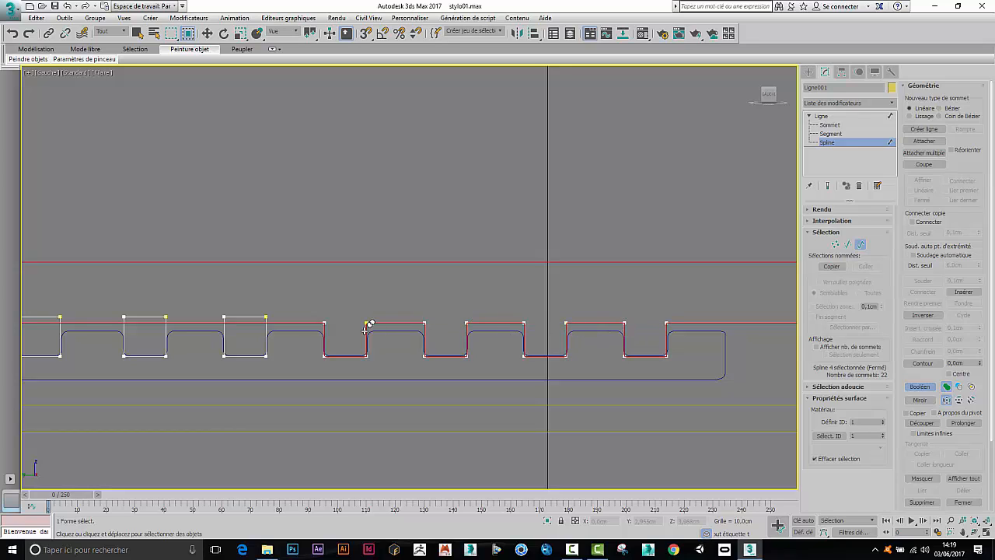
pyautogui.click(266, 322)
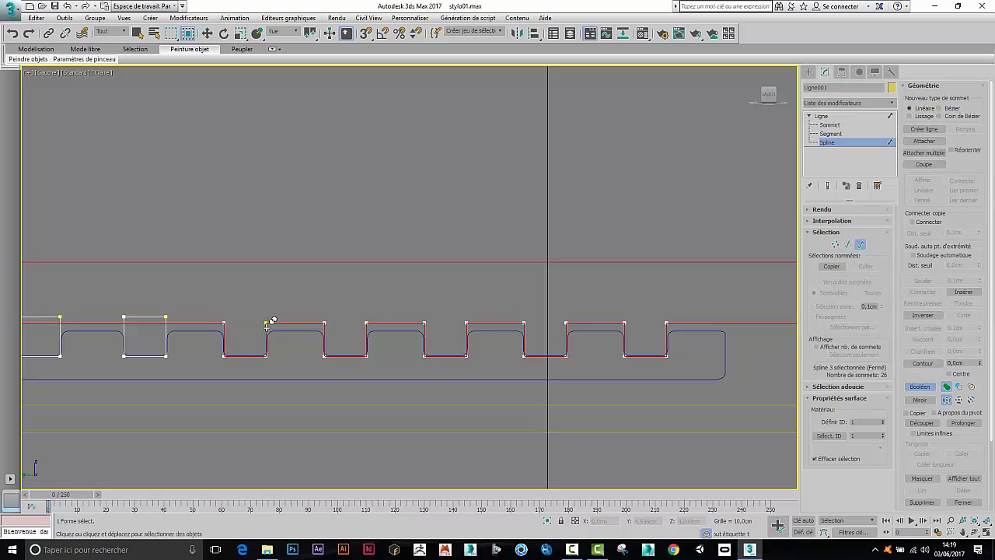
pyautogui.click(167, 320)
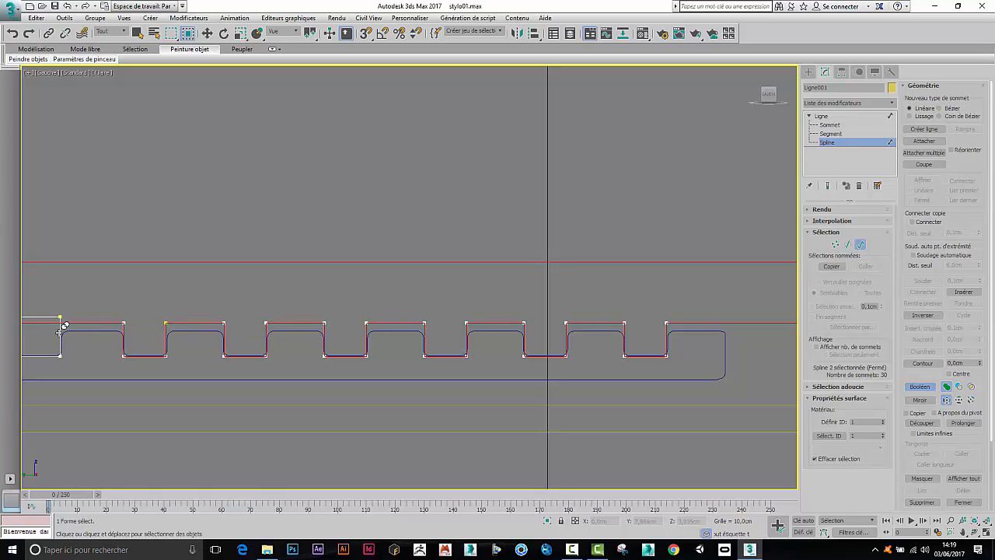
pyautogui.click(64, 325)
pyautogui.moveTo(62, 326); pyautogui.dragTo(381, 268, button='middle')
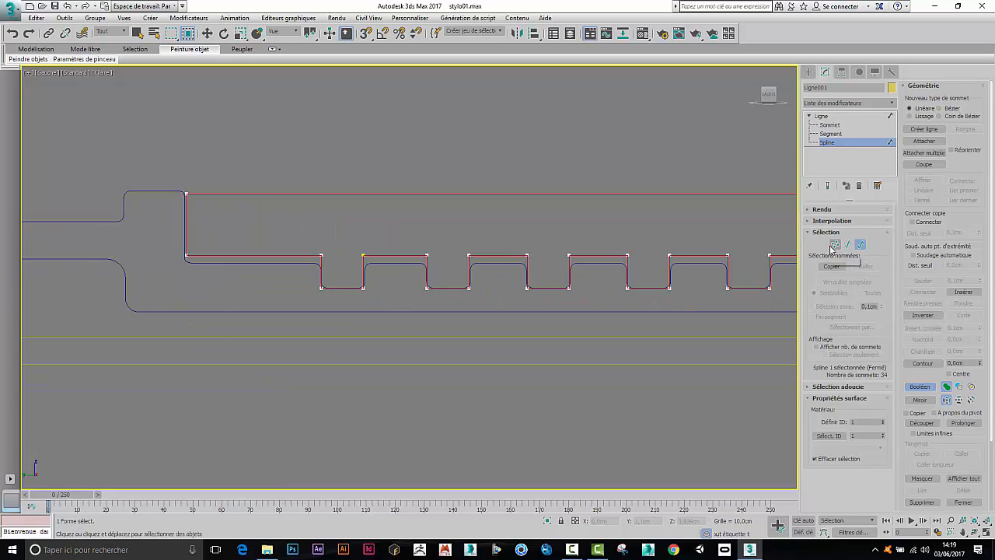
# - Select all 28 tooth vertices of the rear body outline and fillet them to match the front part's rounded grooves
pyautogui.click(835, 244)
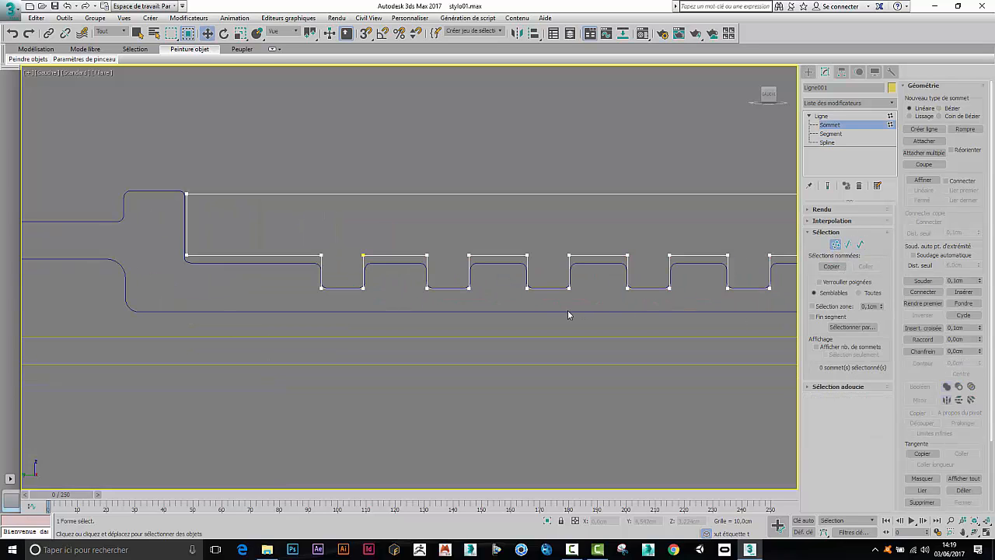
pyautogui.scroll(-4, 350, 348)
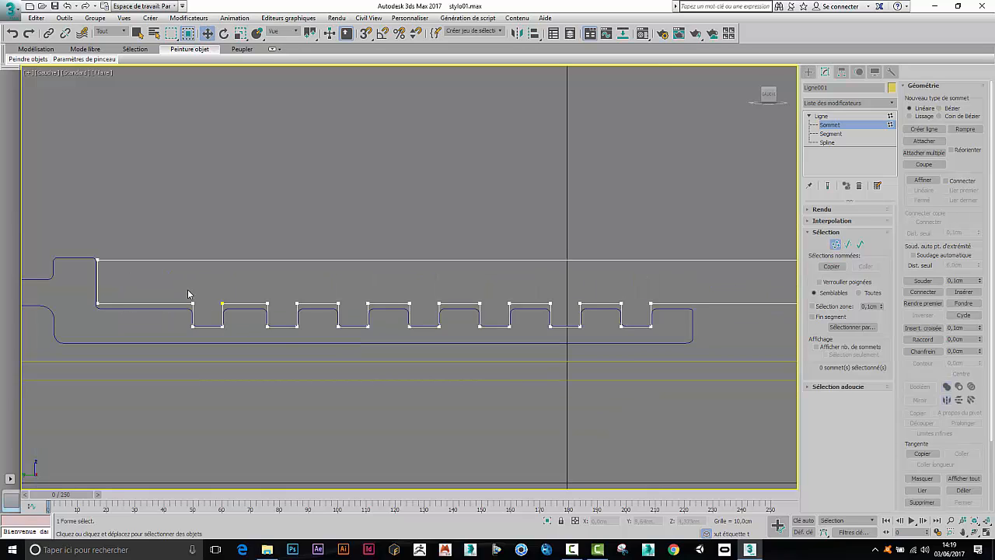
pyautogui.moveTo(687, 343); pyautogui.dragTo(670, 337)
pyautogui.scroll(3, 673, 337)
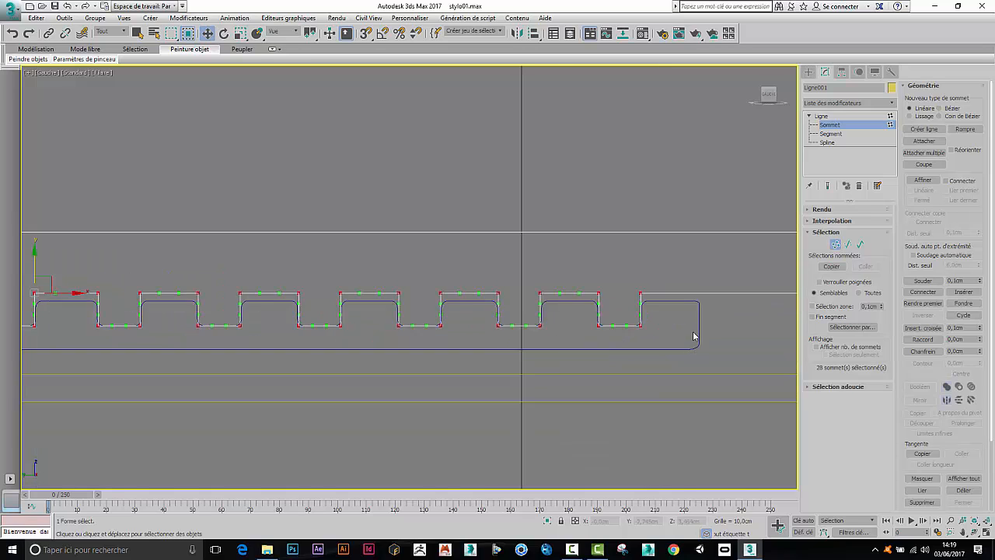
pyautogui.click(923, 339)
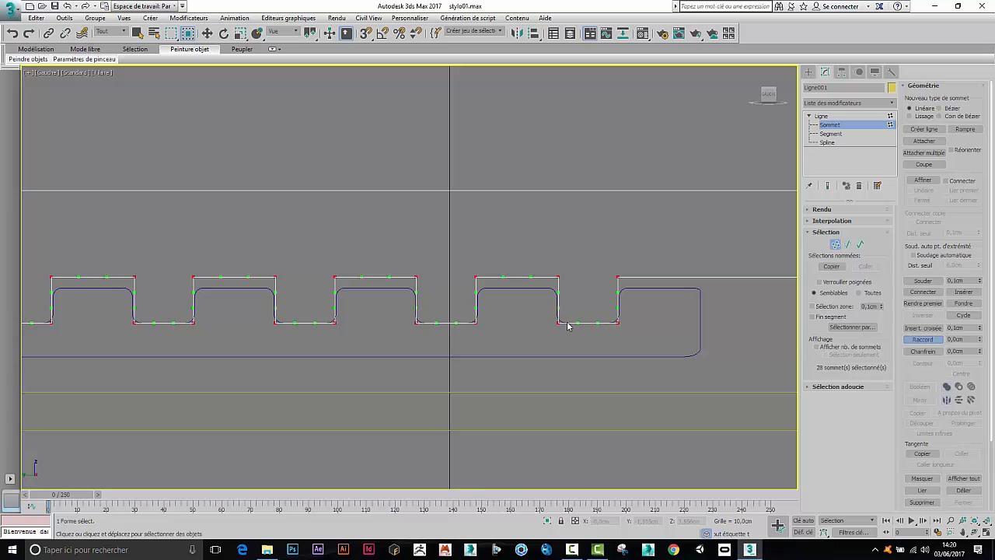
pyautogui.moveTo(559, 321); pyautogui.dragTo(568, 309)
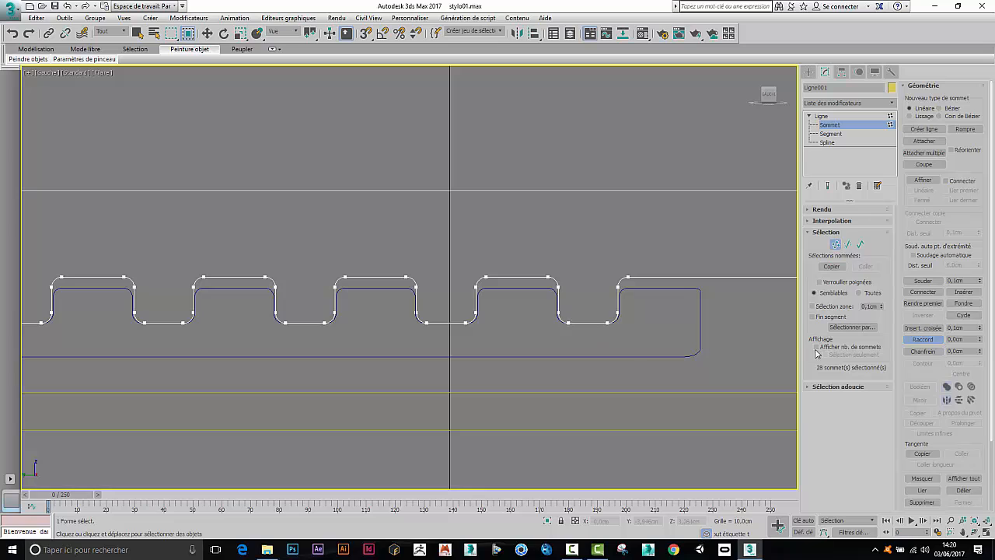
pyautogui.click(918, 340)
# - Select the lower rounded vertices of all seven teeth and raise them slightly above the bottoms of the front part's grooves
pyautogui.moveTo(551, 336); pyautogui.dragTo(683, 335, button='middle')
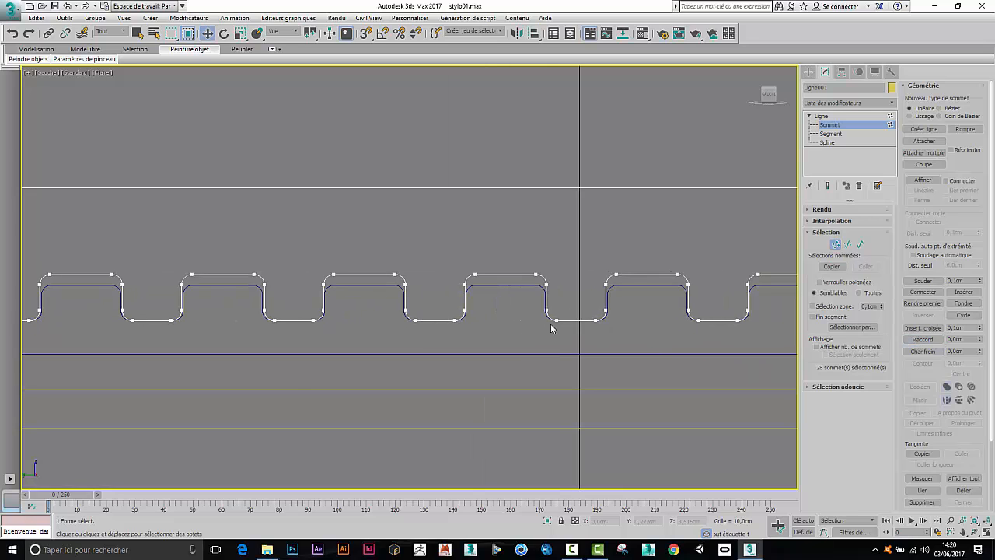
pyautogui.scroll(-2, 487, 320)
pyautogui.moveTo(356, 331); pyautogui.dragTo(429, 325, button='middle')
pyautogui.scroll(-2, 428, 325)
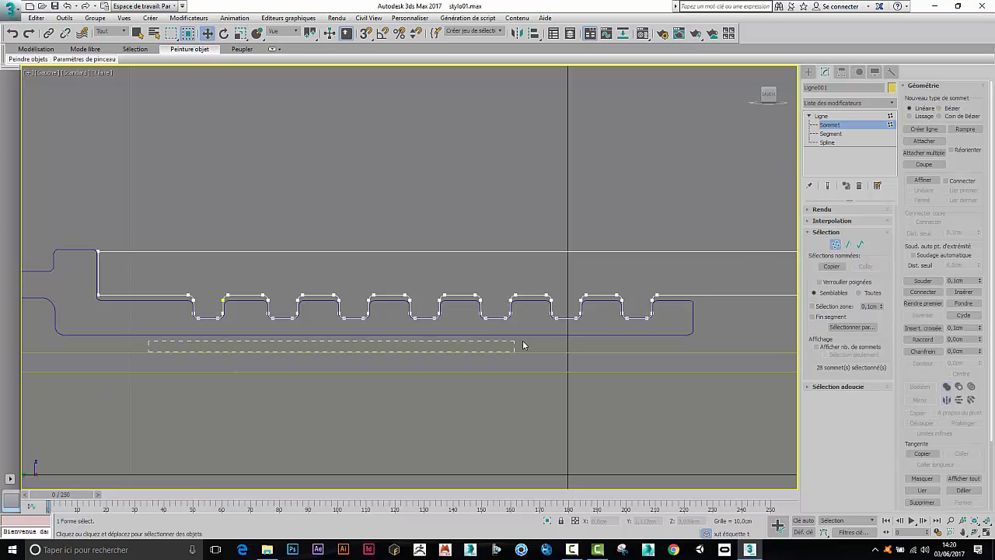
pyautogui.moveTo(656, 321); pyautogui.dragTo(677, 311)
pyautogui.scroll(5, 598, 314)
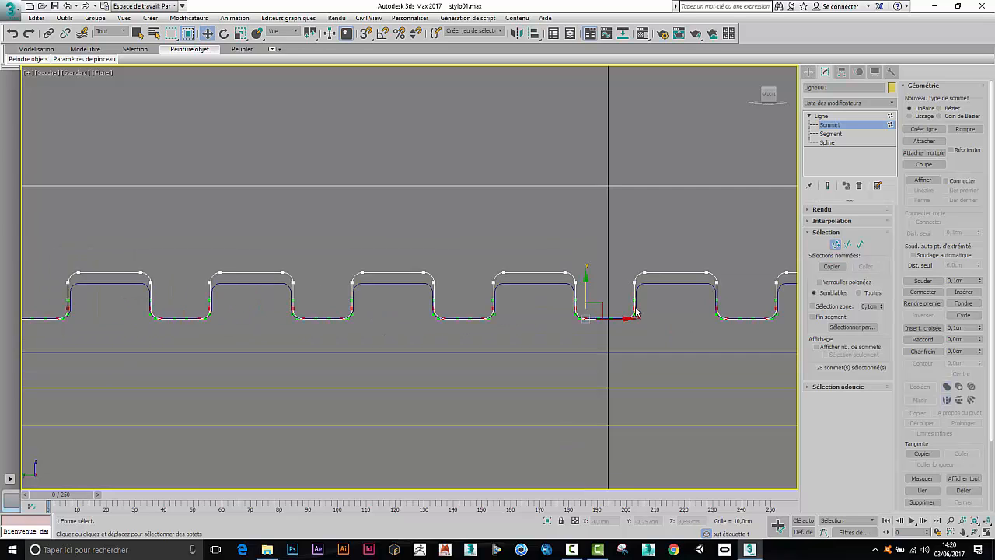
pyautogui.moveTo(599, 314); pyautogui.dragTo(499, 313, button='middle')
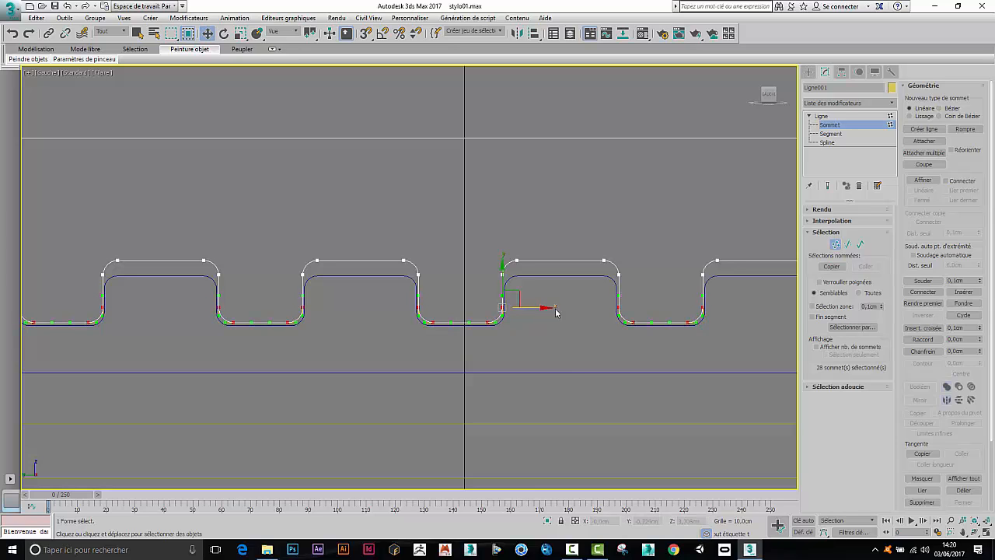
pyautogui.click(574, 379)
pyautogui.scroll(-5, 697, 352)
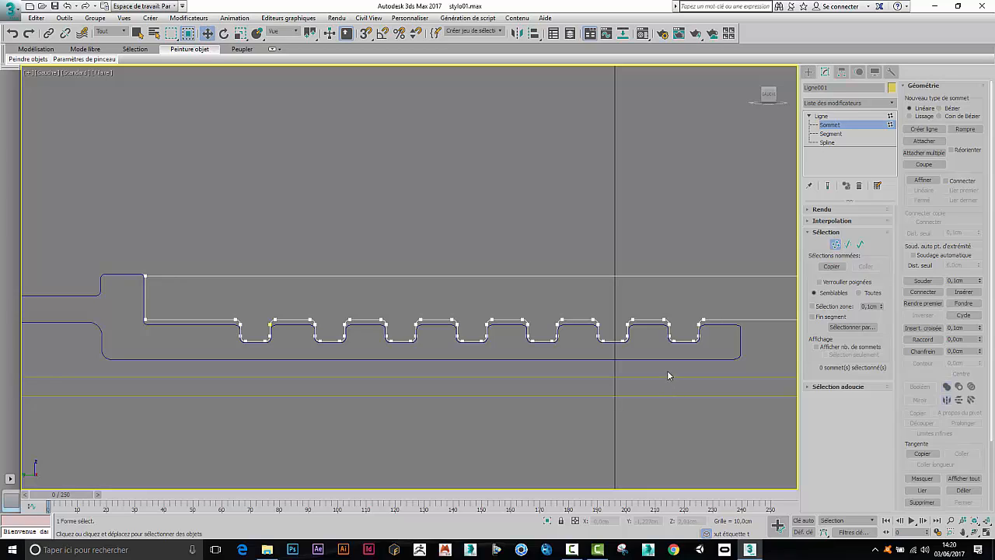
# - Chamfer the two corners at the outline's end next to the front part and the outer corners of its stepped far end
pyautogui.click(915, 352)
pyautogui.moveTo(145, 276); pyautogui.dragTo(147, 317)
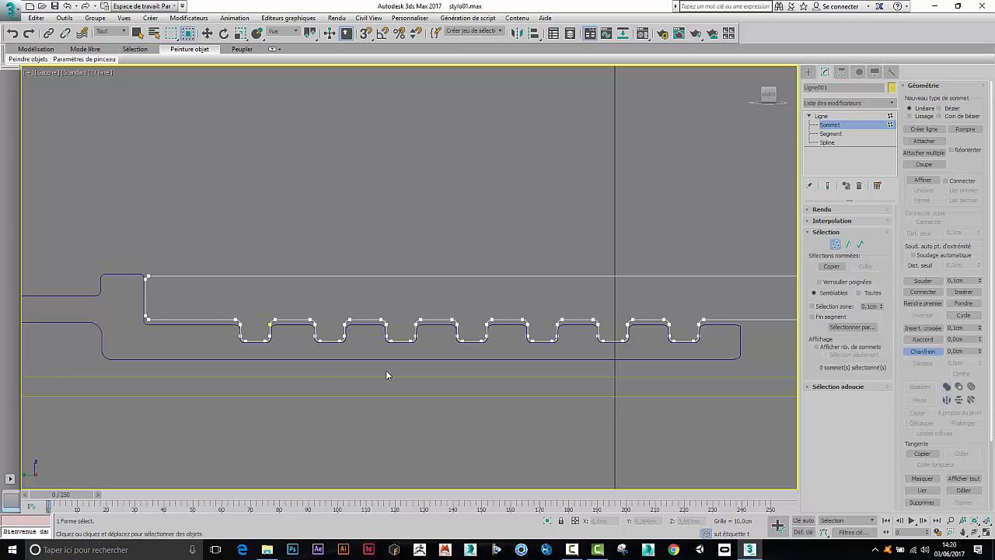
pyautogui.moveTo(611, 358); pyautogui.dragTo(204, 300, button='middle')
pyautogui.scroll(-4, 204, 300)
pyautogui.scroll(2, 283, 301)
pyautogui.moveTo(605, 313); pyautogui.dragTo(310, 305, button='middle')
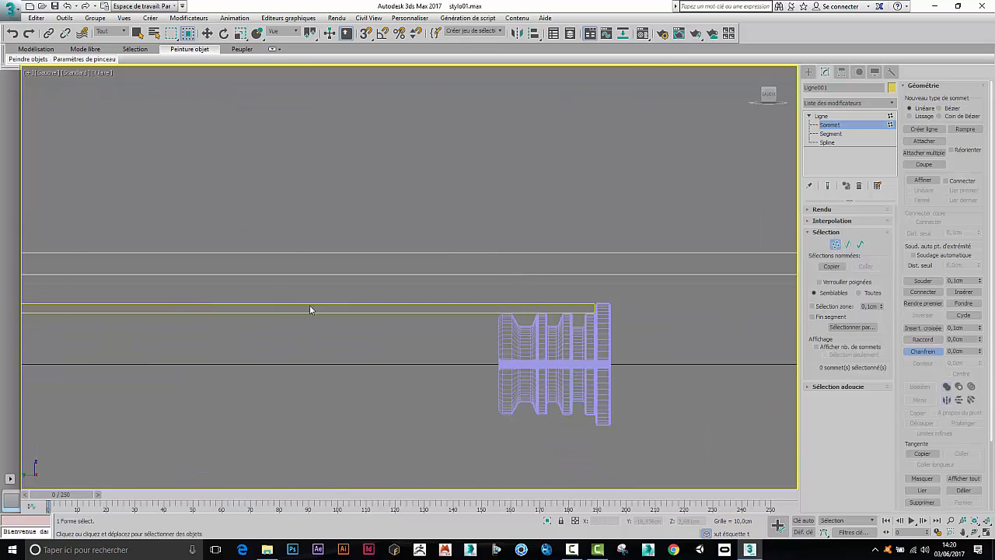
pyautogui.scroll(-3, 562, 311)
pyautogui.moveTo(786, 306); pyautogui.dragTo(365, 314, button='middle')
pyautogui.scroll(5, 342, 310)
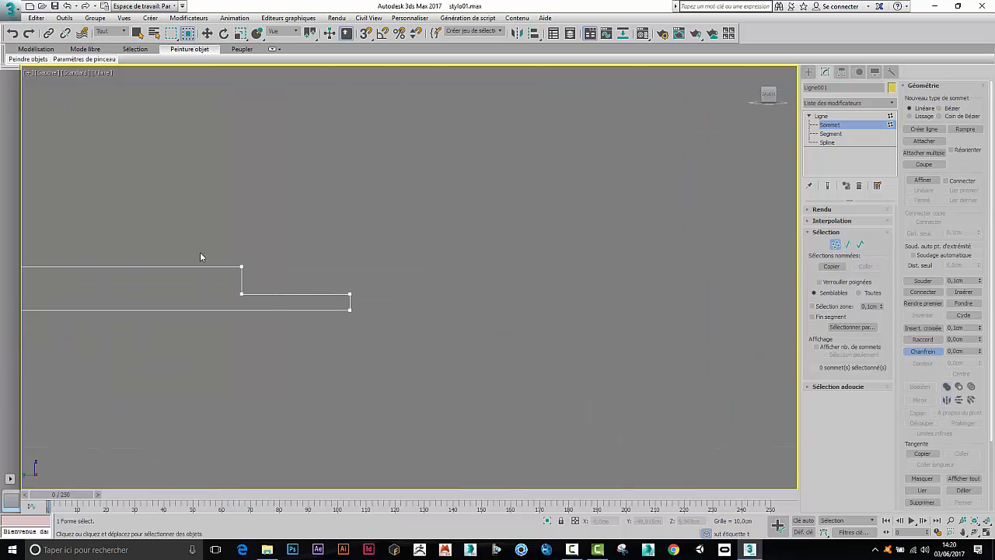
pyautogui.moveTo(201, 249); pyautogui.dragTo(286, 304)
pyautogui.moveTo(365, 307); pyautogui.dragTo(244, 289)
pyautogui.moveTo(389, 333); pyautogui.dragTo(390, 333)
pyautogui.moveTo(349, 299); pyautogui.dragTo(351, 308)
# - Rename the rear body outline as corps, leave vertex editing and deselect the shape
pyautogui.moveTo(242, 342); pyautogui.dragTo(543, 333, button='middle')
pyautogui.scroll(-5, 543, 333)
pyautogui.moveTo(366, 347); pyautogui.dragTo(563, 334, button='middle')
pyautogui.scroll(-2, 563, 334)
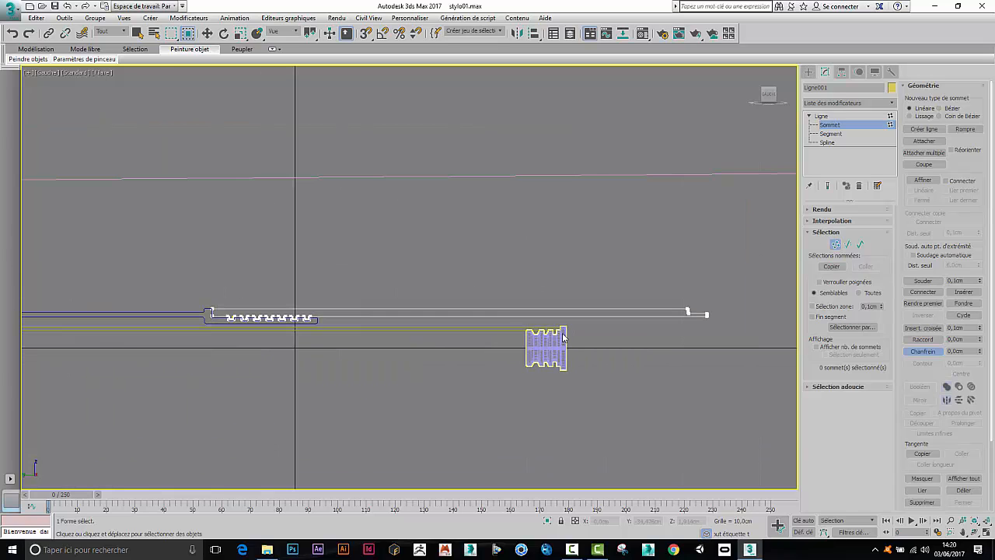
pyautogui.click(847, 88)
pyautogui.write('corps')
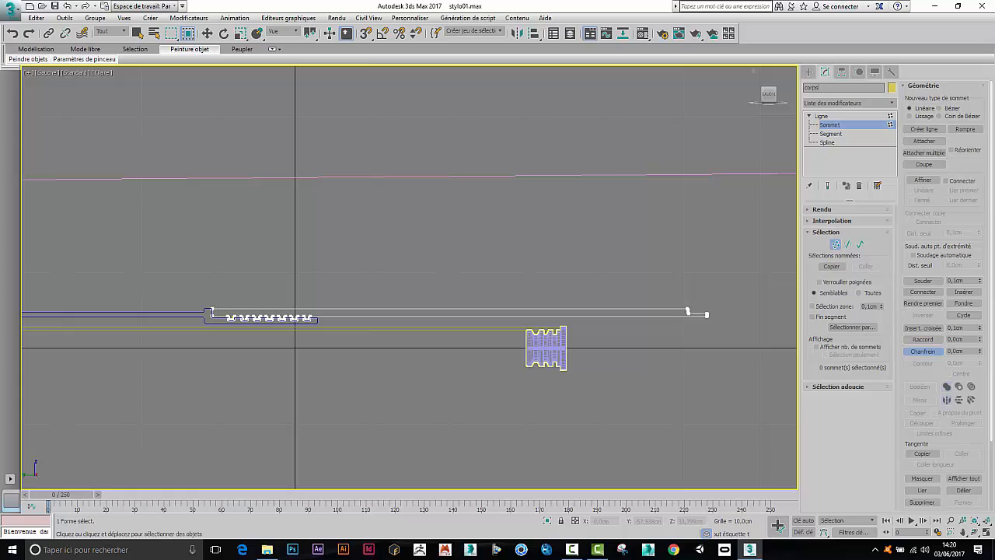
pyautogui.press('Return')
pyautogui.click(836, 245)
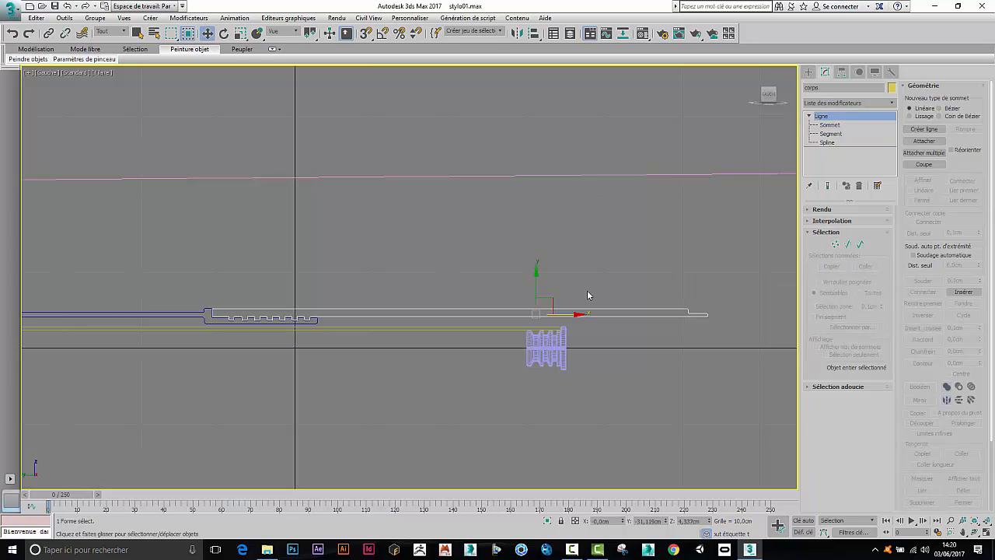
pyautogui.click(587, 291)
# - Move only the pivot of the corps outline onto the pen's central axis by setting its Z position to 0
pyautogui.moveTo(508, 324); pyautogui.dragTo(589, 214, button='middle')
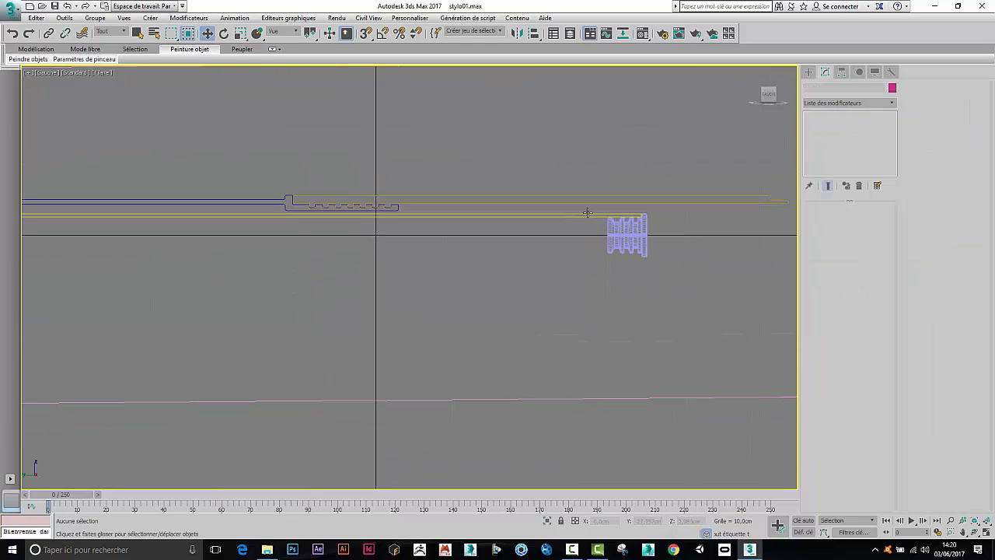
pyautogui.click(548, 203)
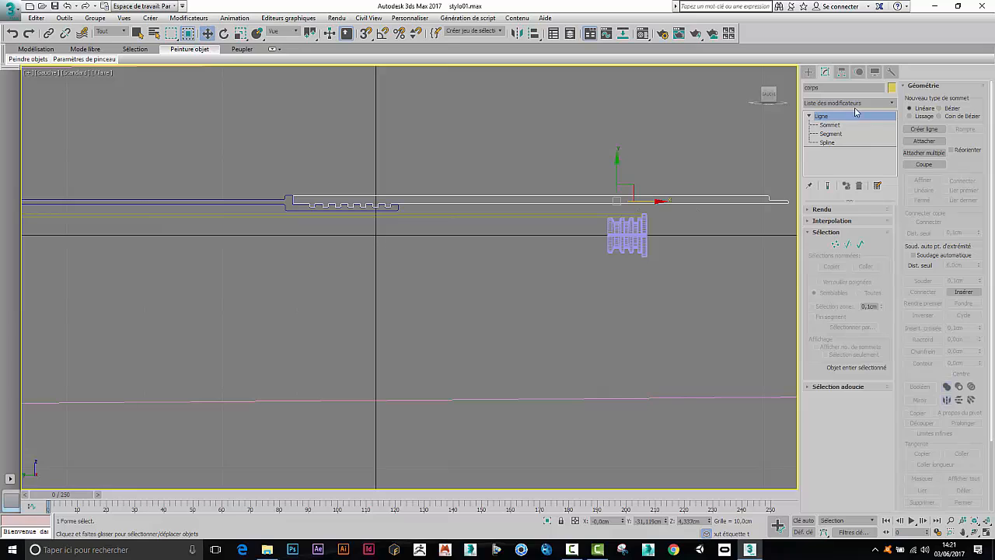
pyautogui.click(841, 71)
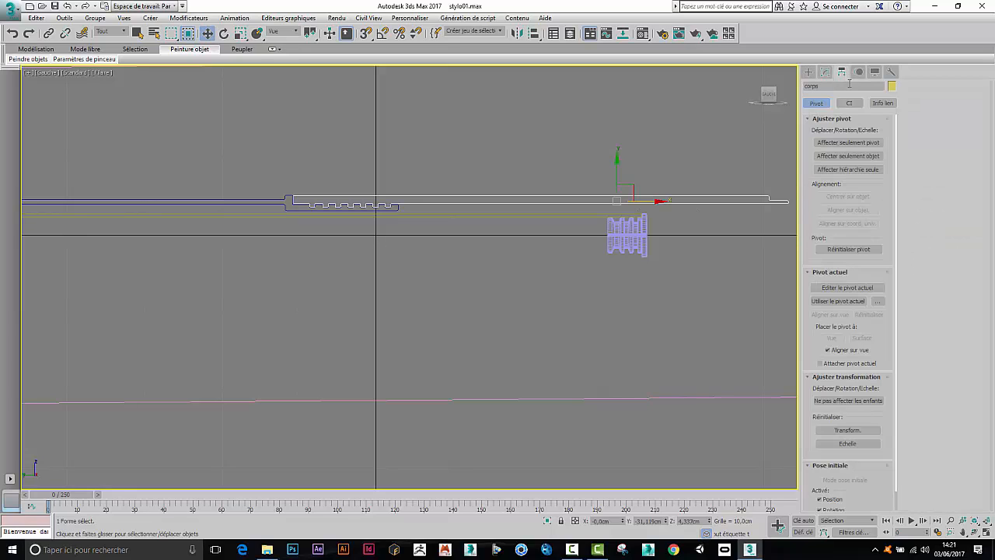
pyautogui.click(849, 142)
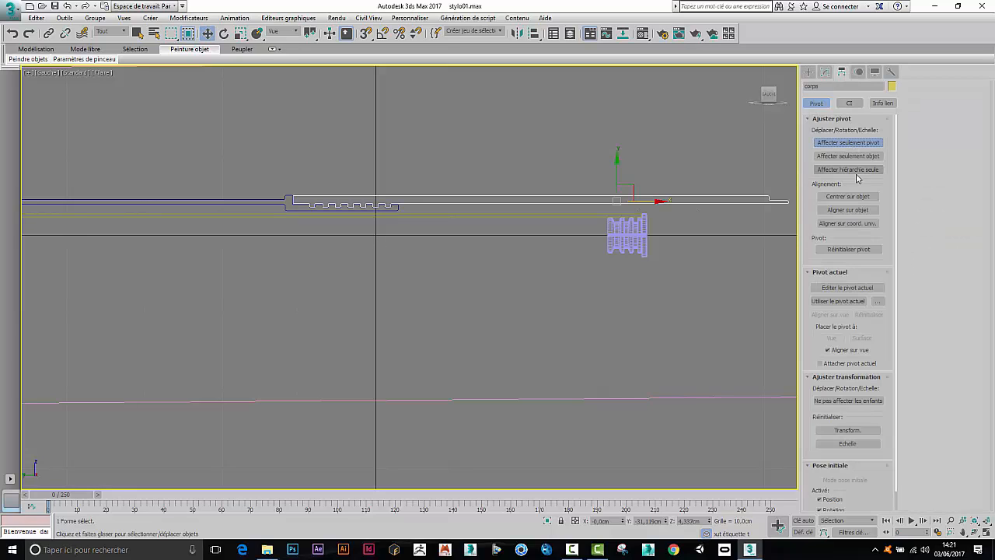
pyautogui.rightClick(688, 311)
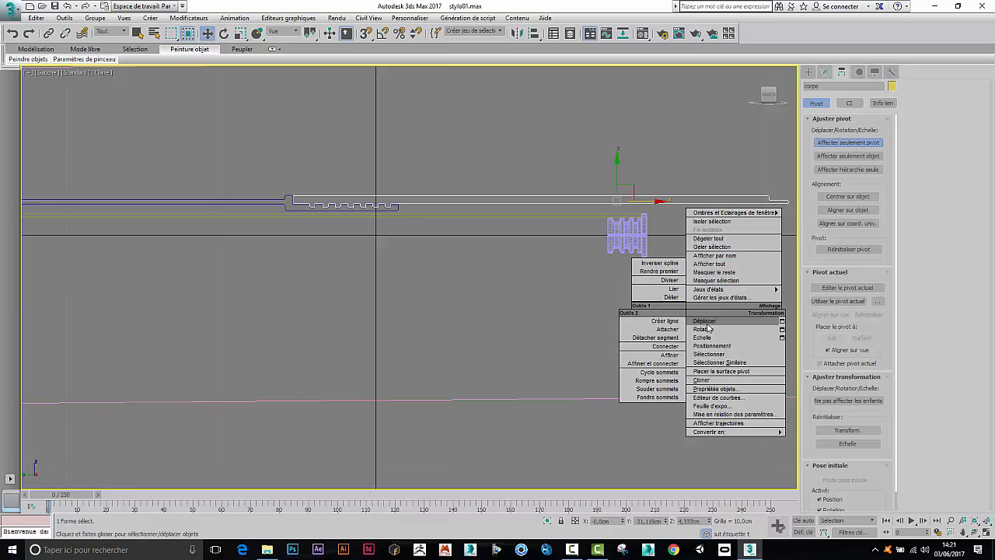
pyautogui.rightClick(711, 522)
# - Paste the copied Revolution modifier above the Line level of corps as an independent copy
pyautogui.click(808, 72)
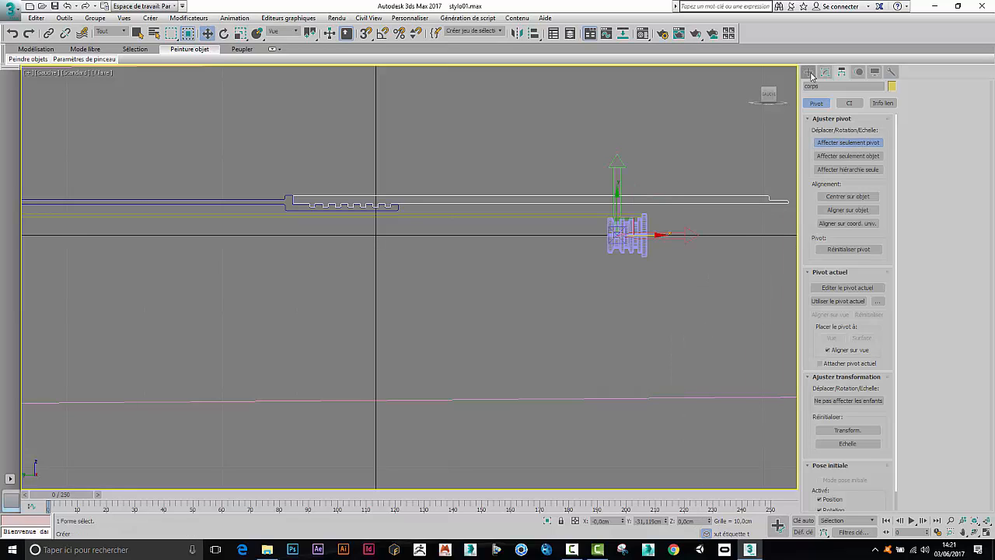
pyautogui.click(825, 71)
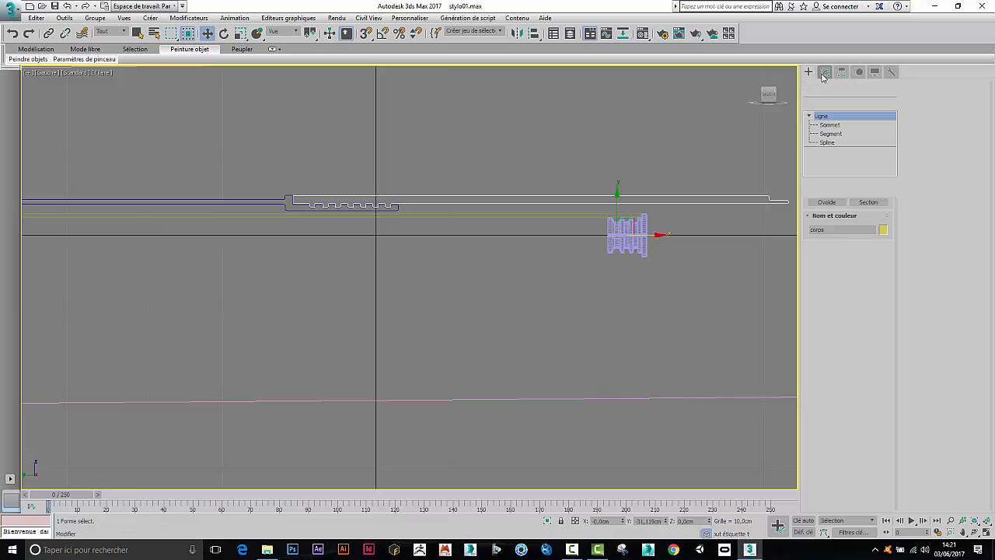
pyautogui.rightClick(833, 119)
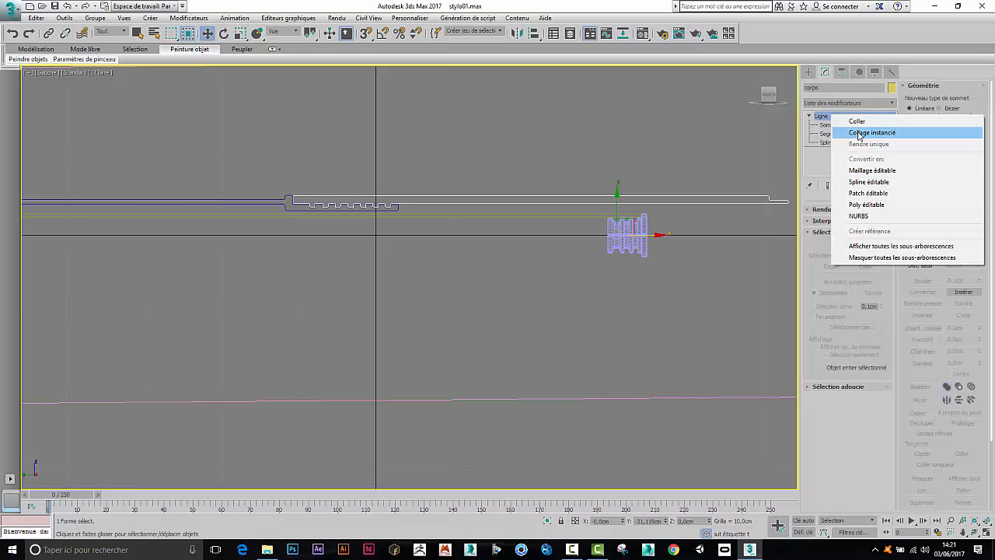
pyautogui.click(857, 122)
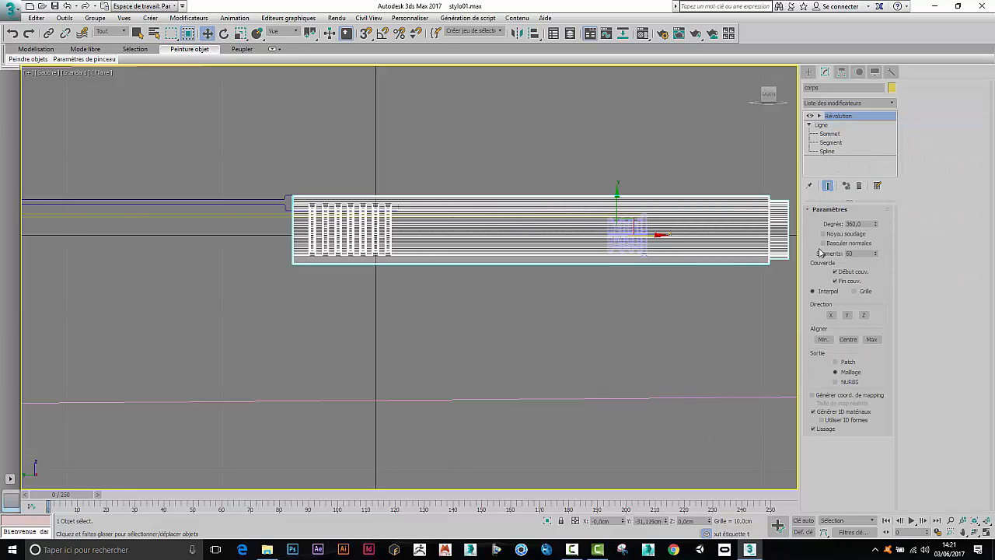
# - Move the Revolution axis of corps onto the pen's central axis by setting its Z position to 0, and leave axis editing
pyautogui.click(819, 116)
pyautogui.click(832, 126)
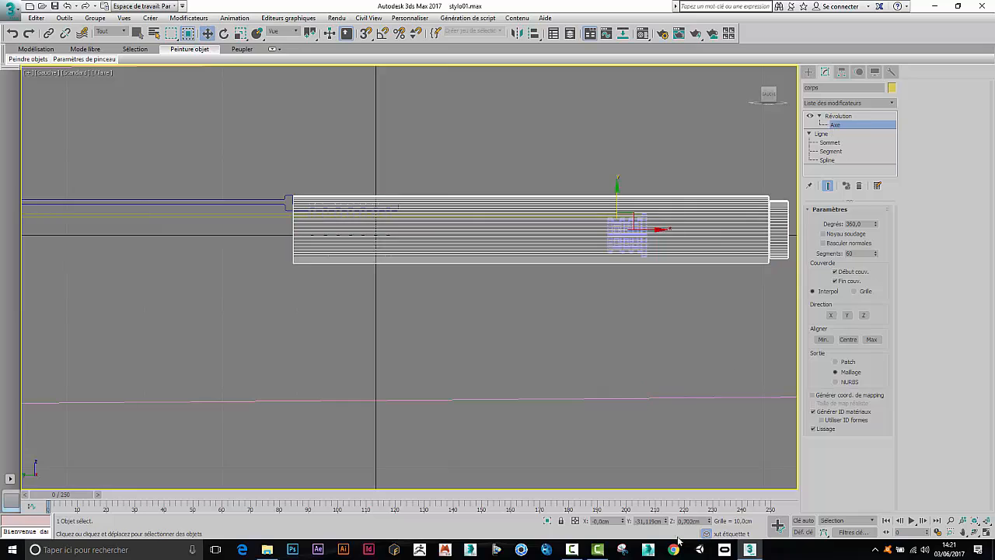
pyautogui.rightClick(708, 522)
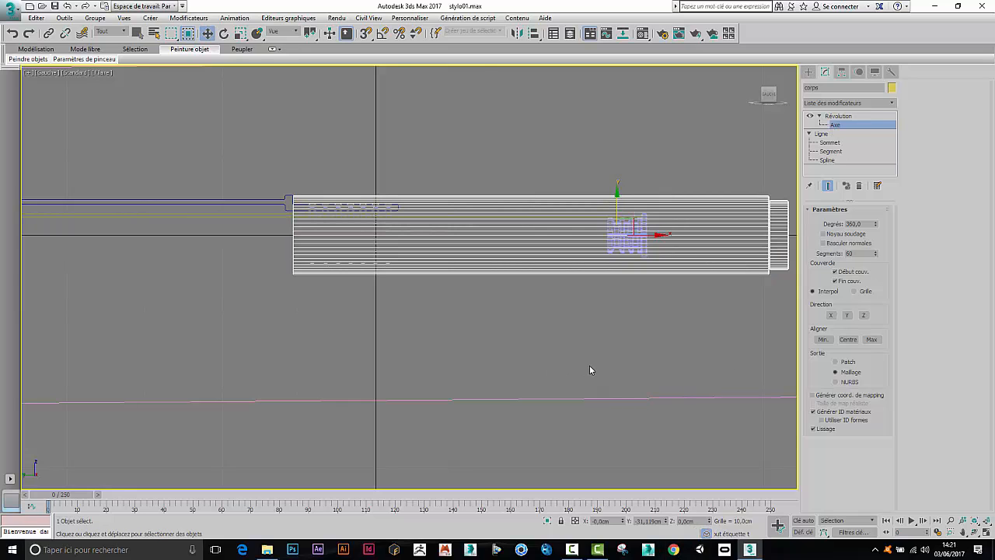
pyautogui.scroll(-3, 589, 366)
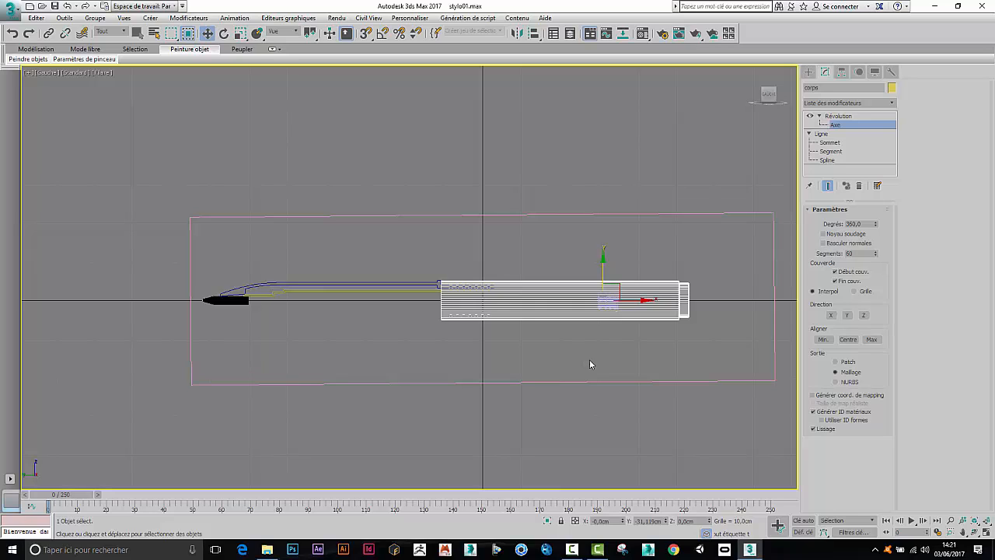
pyautogui.press('p')
pyautogui.scroll(2, 412, 303)
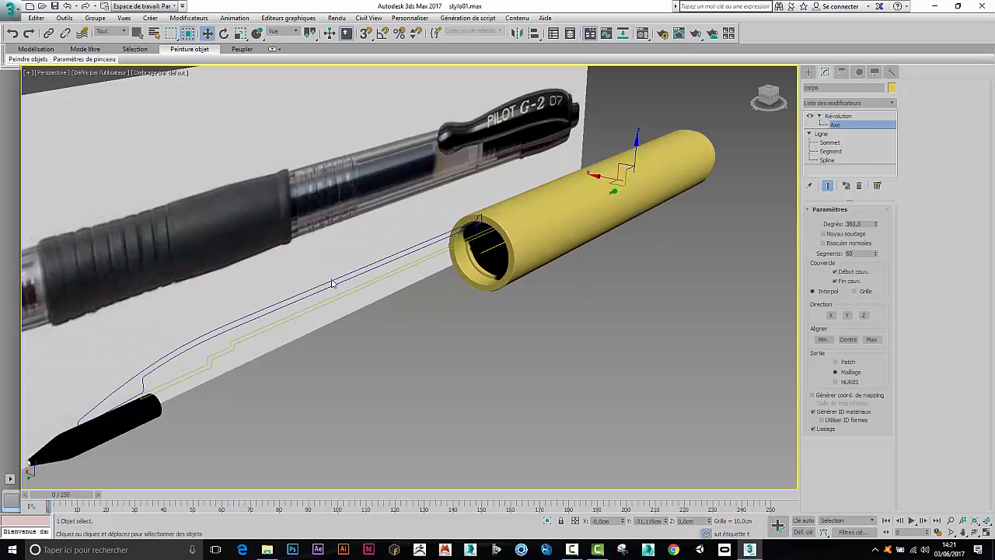
pyautogui.click(838, 115)
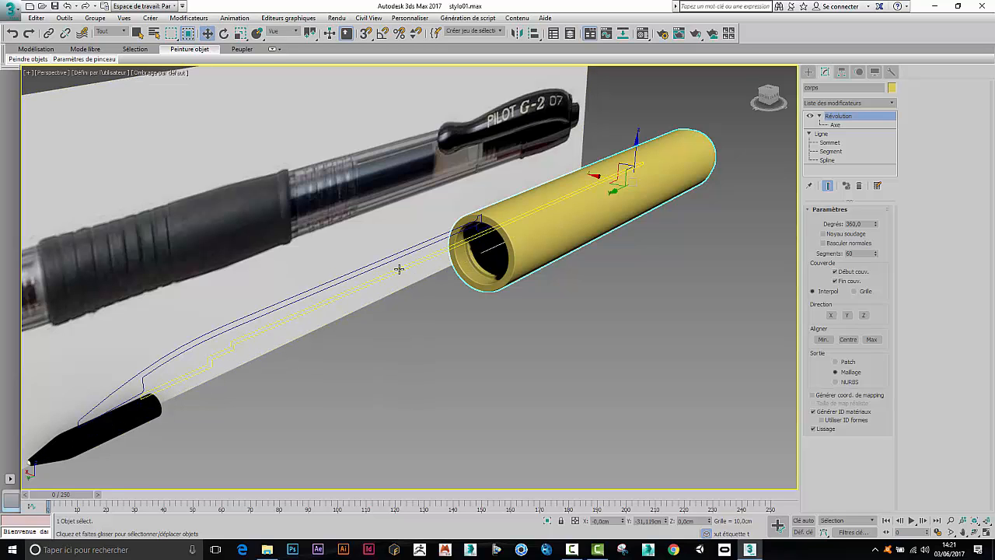
# - Turn the Revolution modifiers of cartouche and pointe back on, and deselect everything
pyautogui.click(399, 269)
pyautogui.click(810, 116)
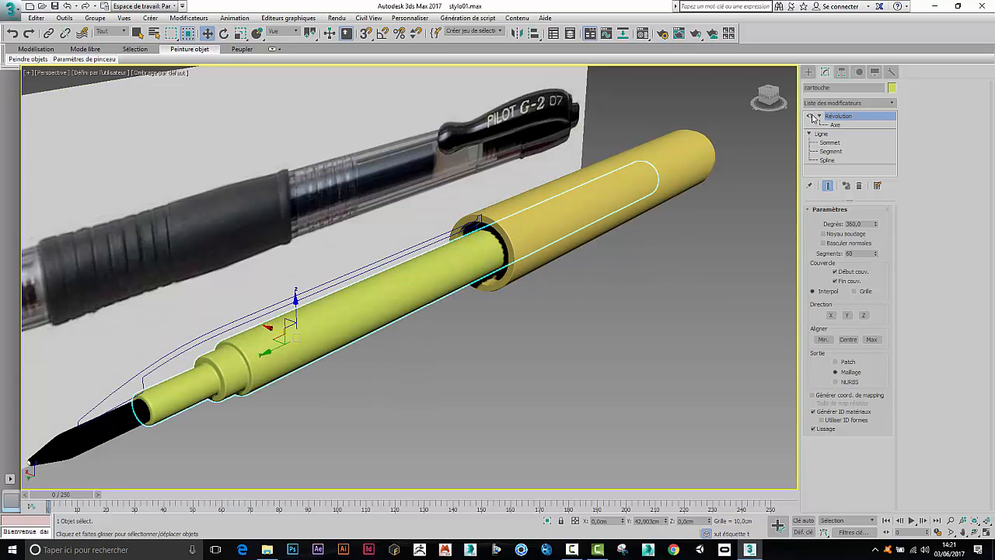
pyautogui.click(647, 187)
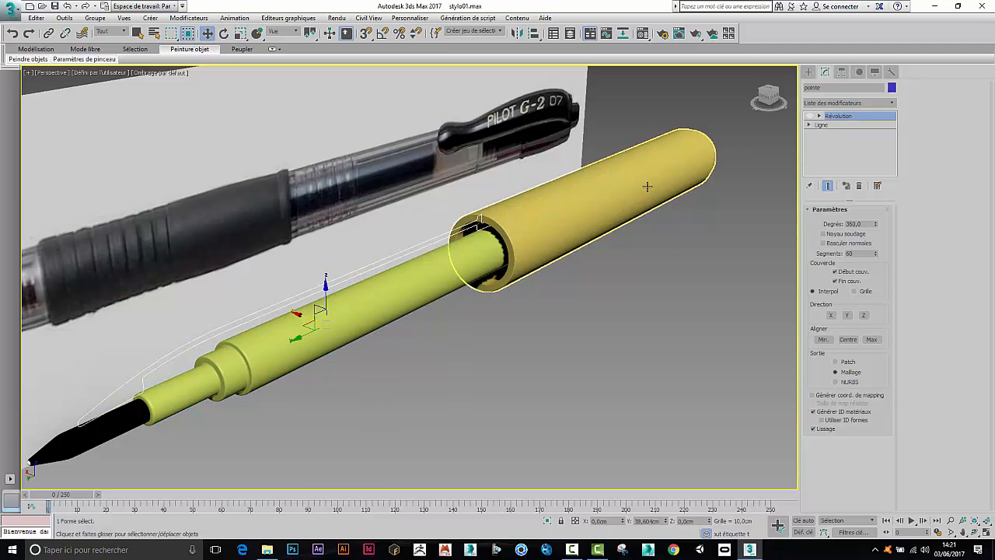
pyautogui.click(809, 116)
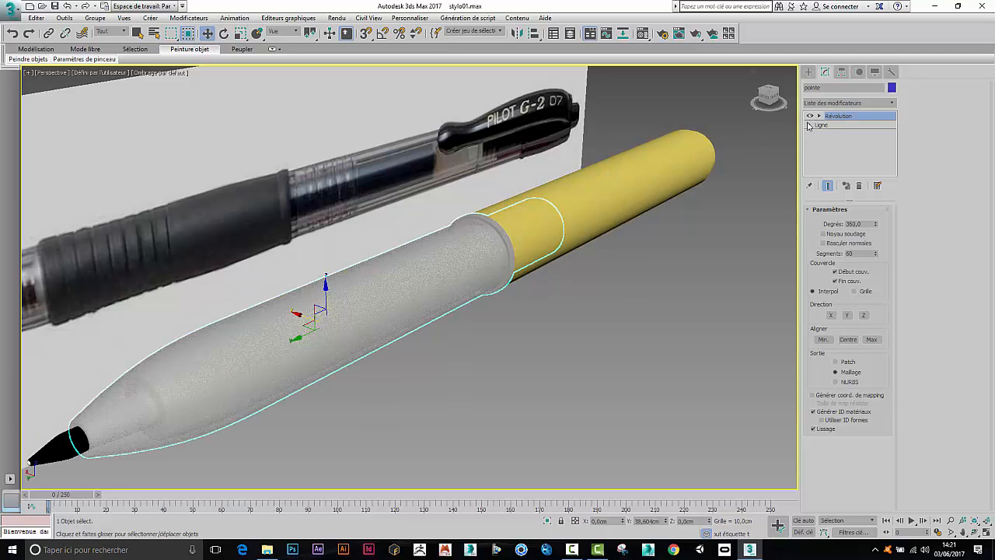
pyautogui.click(676, 272)
# - Give the corps solid the same translucent material as the front part pointe, and deselect it
pyautogui.scroll(-6, 633, 307)
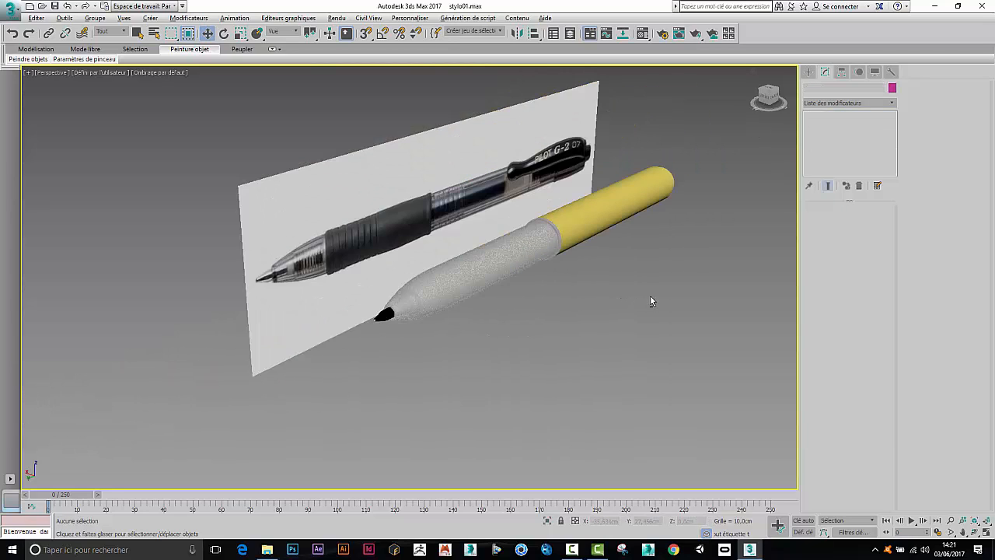
pyautogui.scroll(4, 651, 302)
pyautogui.click(665, 295)
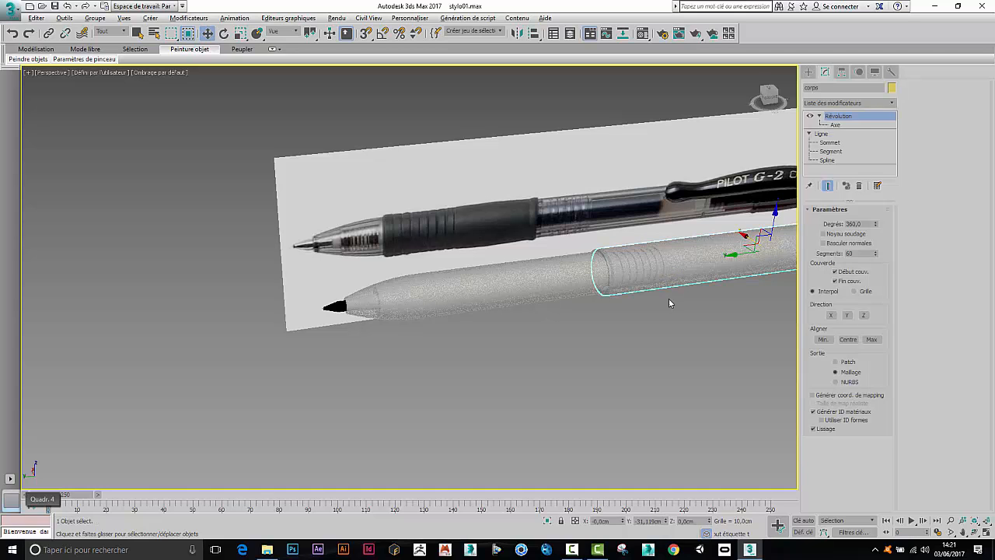
pyautogui.click(689, 335)
# - Examine the assembled pen from several angles, checking the grooved rings, the joint between pointe and corps, and the rear end
pyautogui.scroll(4, 433, 311)
pyautogui.scroll(3, 272, 230)
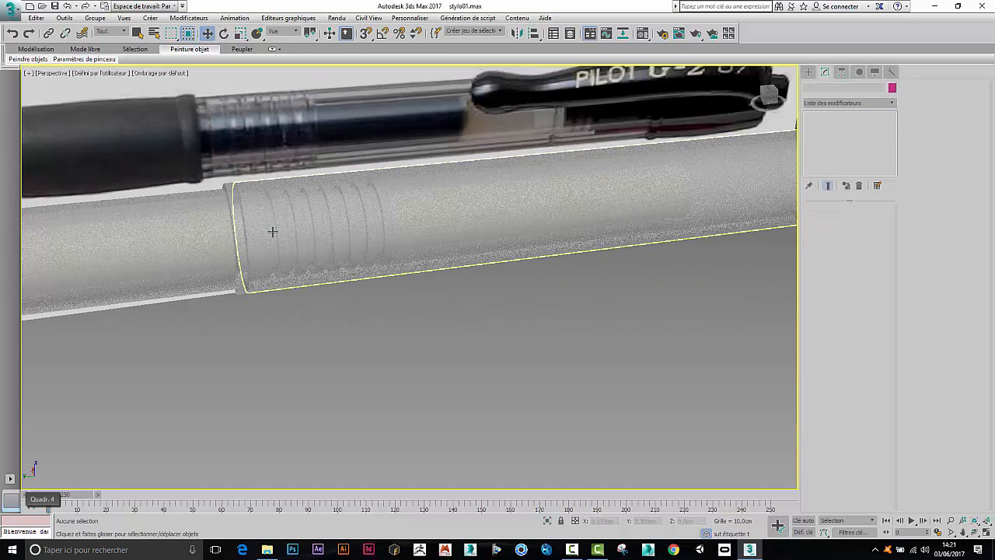
pyautogui.scroll(-4, 381, 319)
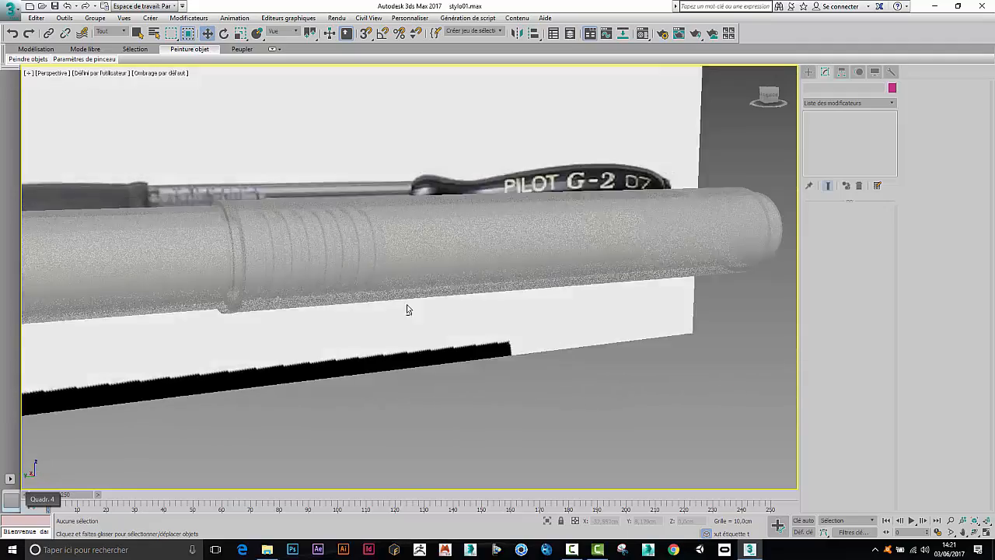
pyautogui.keyDown('alt'); pyautogui.moveTo(406, 310); pyautogui.dragTo(410, 315, button='middle'); pyautogui.keyUp('alt')
pyautogui.keyDown('alt'); pyautogui.moveTo(595, 308); pyautogui.dragTo(444, 338, button='middle'); pyautogui.keyUp('alt')
pyautogui.scroll(-5, 444, 337)
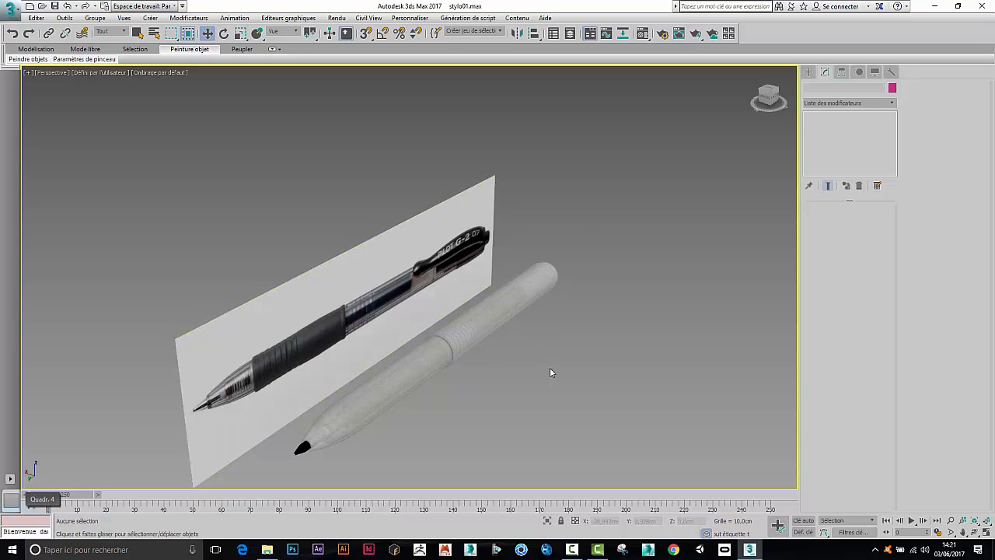
pyautogui.keyDown('alt'); pyautogui.moveTo(550, 370); pyautogui.dragTo(531, 349, button='middle'); pyautogui.keyUp('alt')
pyautogui.scroll(4, 505, 346)
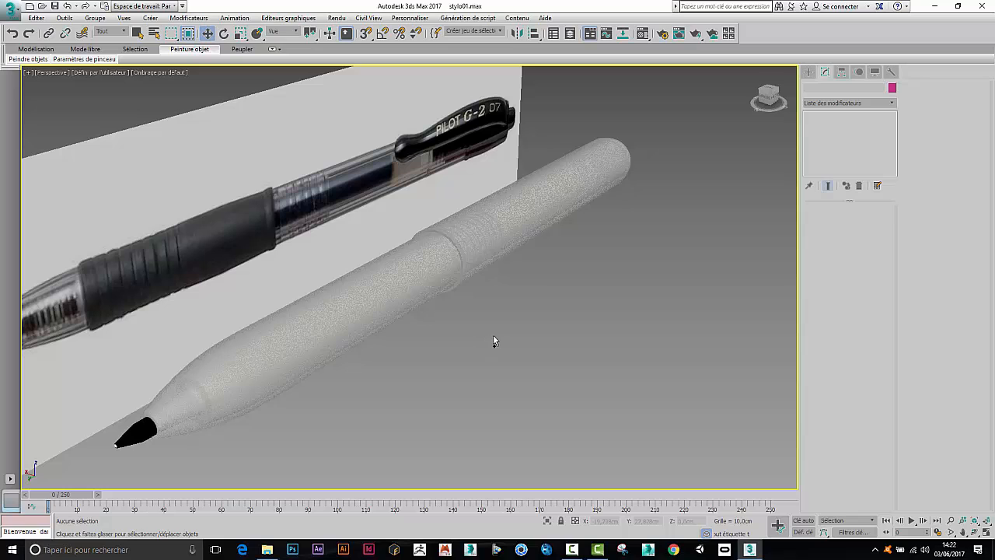